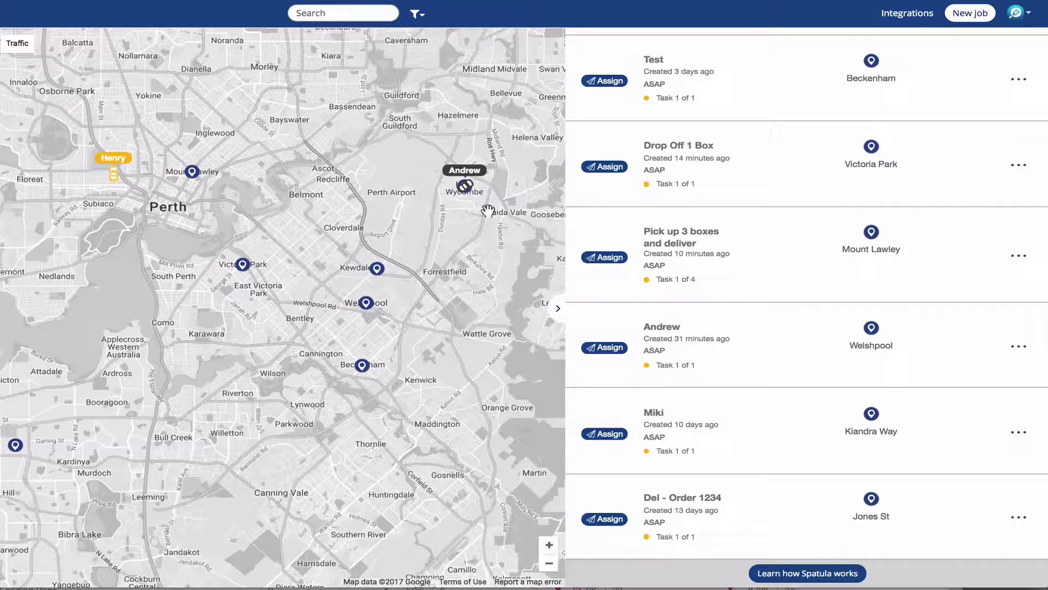
Step: Open a new job form with all fields shown, then close it without saving
scroll(683, 161, up, 2)
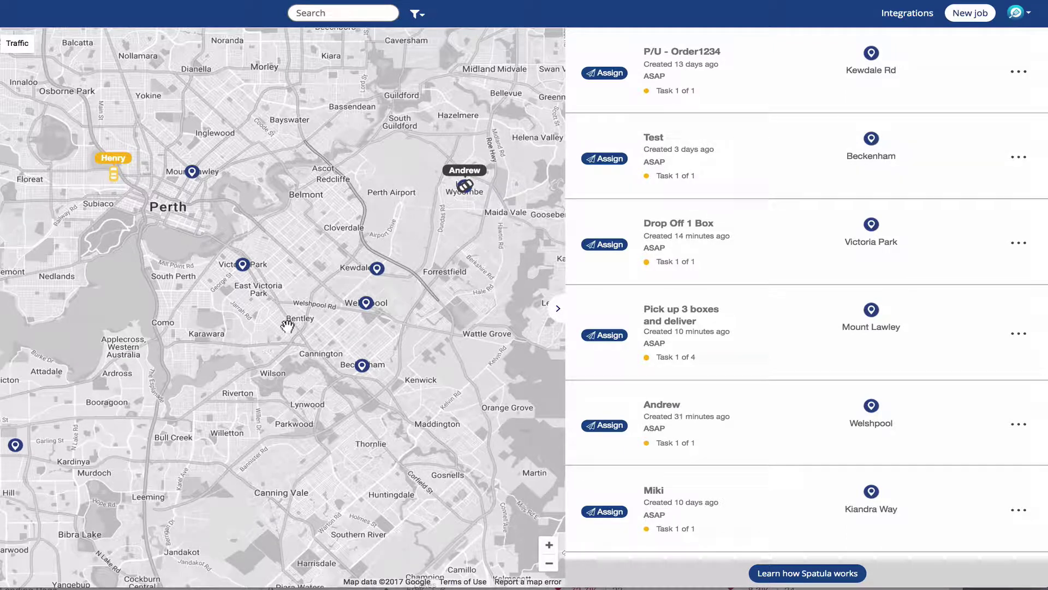
drag(280, 329, 264, 352)
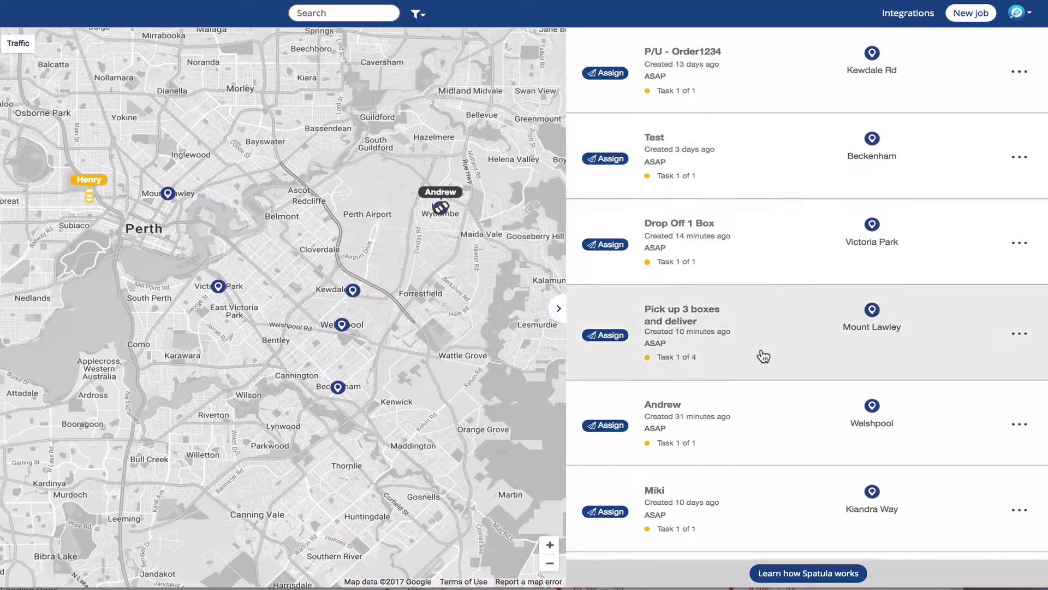
scroll(762, 355, down, 2)
scroll(761, 355, up, 2)
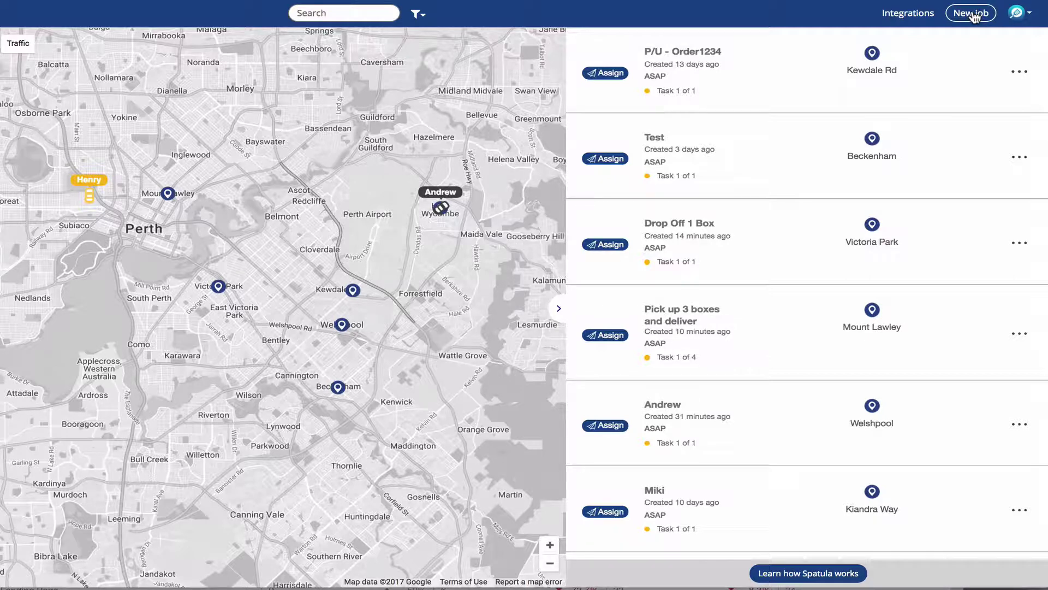
click(972, 14)
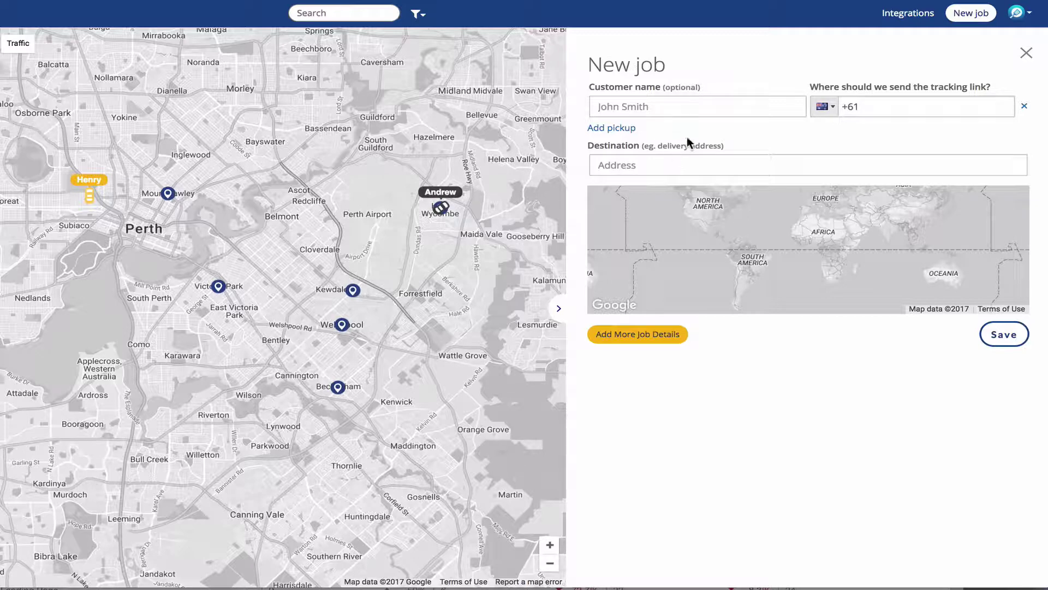
click(643, 344)
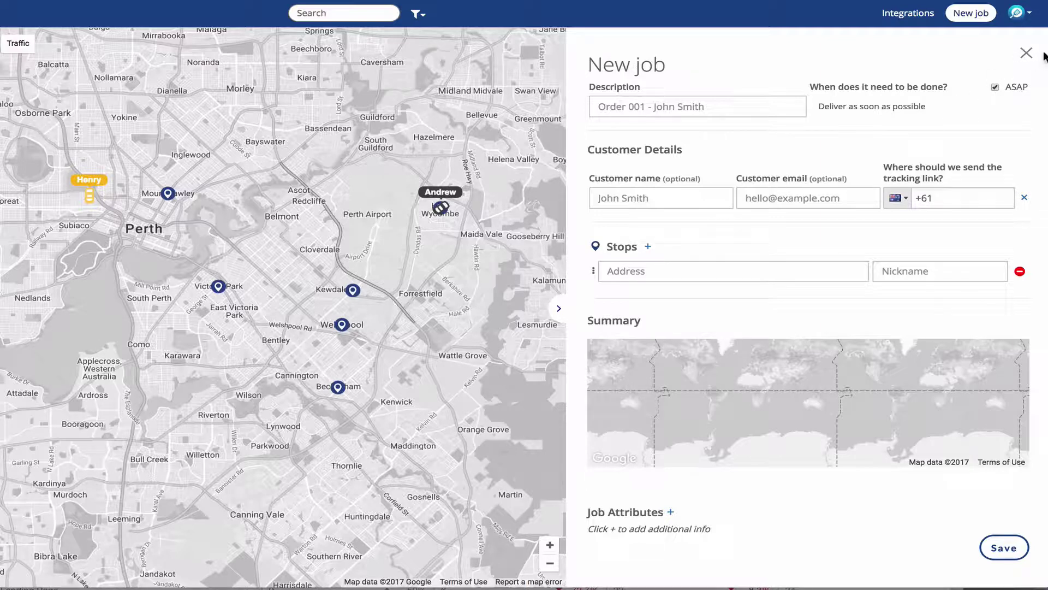
click(1026, 53)
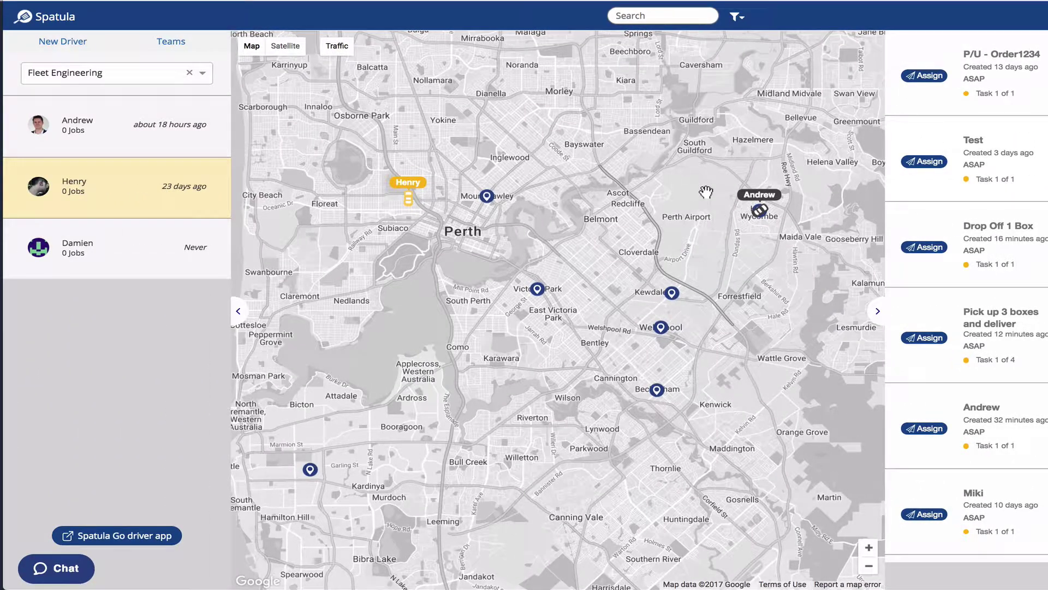
Step: Focus the map on the Wycombe driver, then zoom out and recentre on central Perth
click(131, 126)
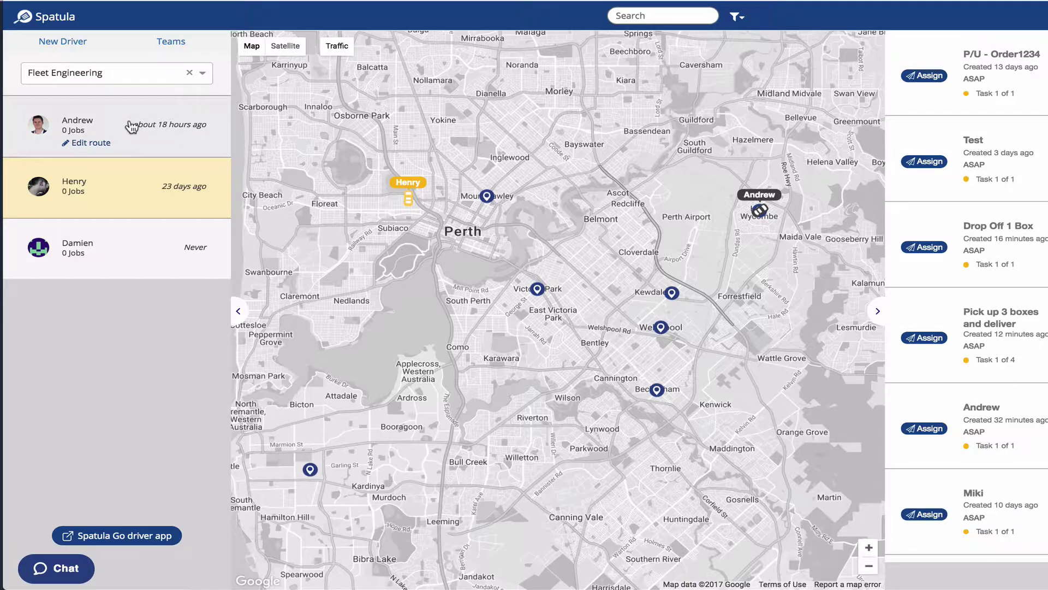
scroll(441, 349, down, 1)
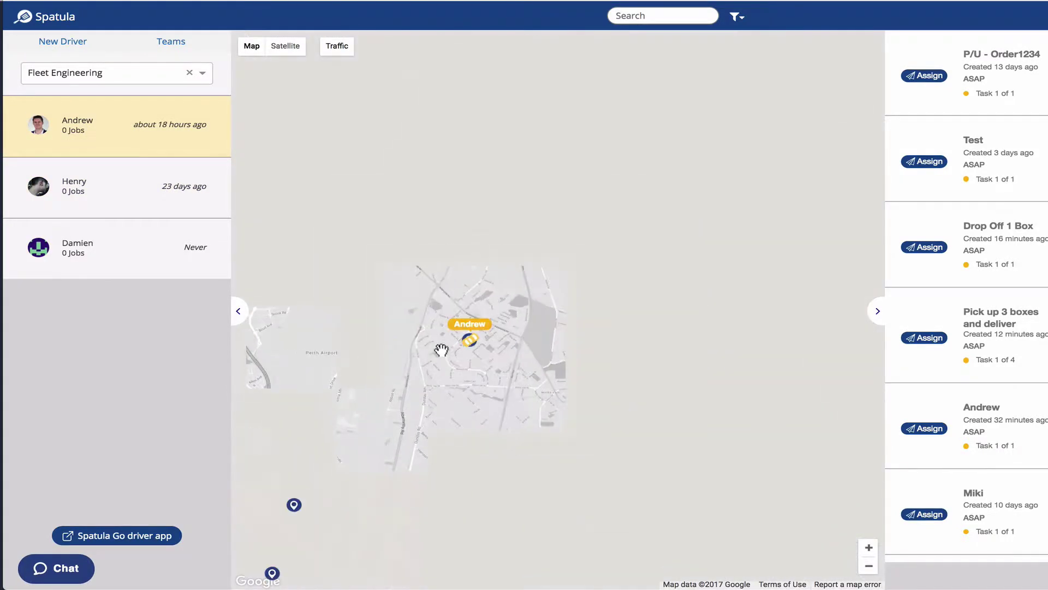
scroll(503, 342, down, 2)
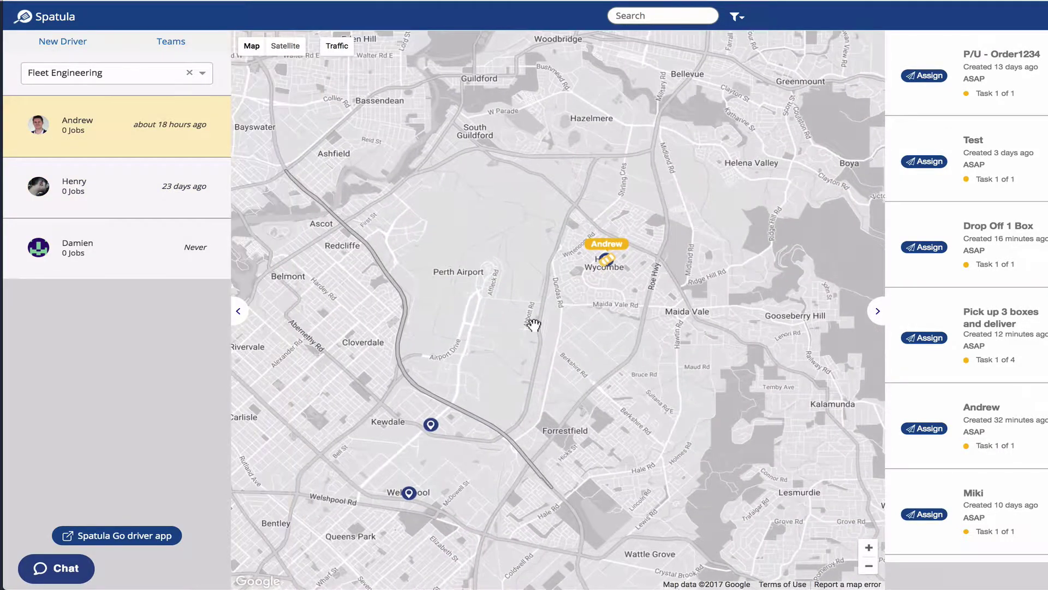
mouse_move(477, 345)
mouse_down()
mouse_move(568, 343)
mouse_move(668, 319)
mouse_move(669, 309)
mouse_up()
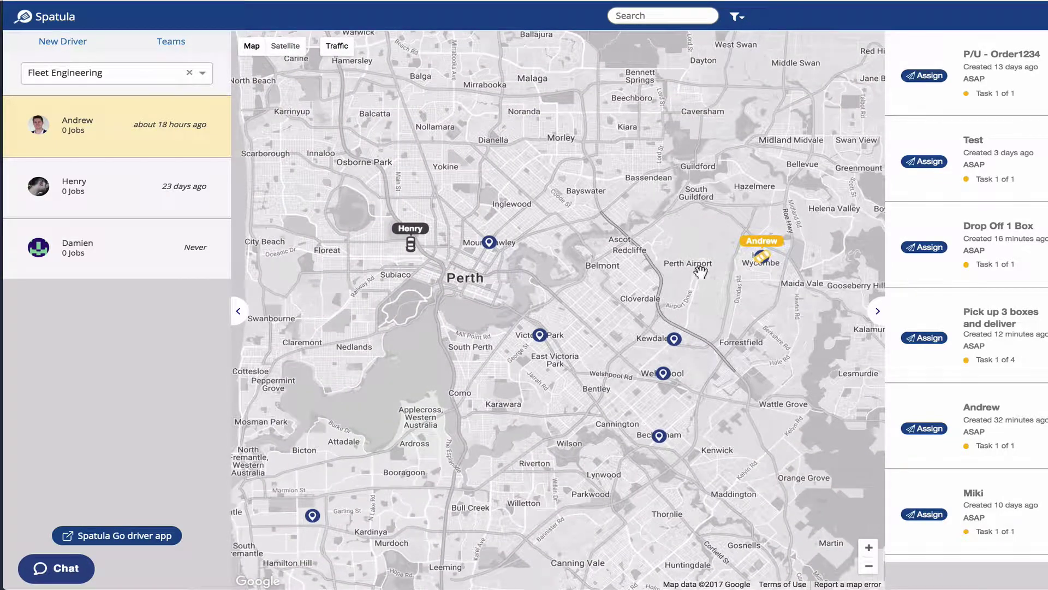
Step: Select the Victoria Park, Kewdale, Welshpool and Beckenham job pins and assign them to the Wycombe driver
click(540, 335)
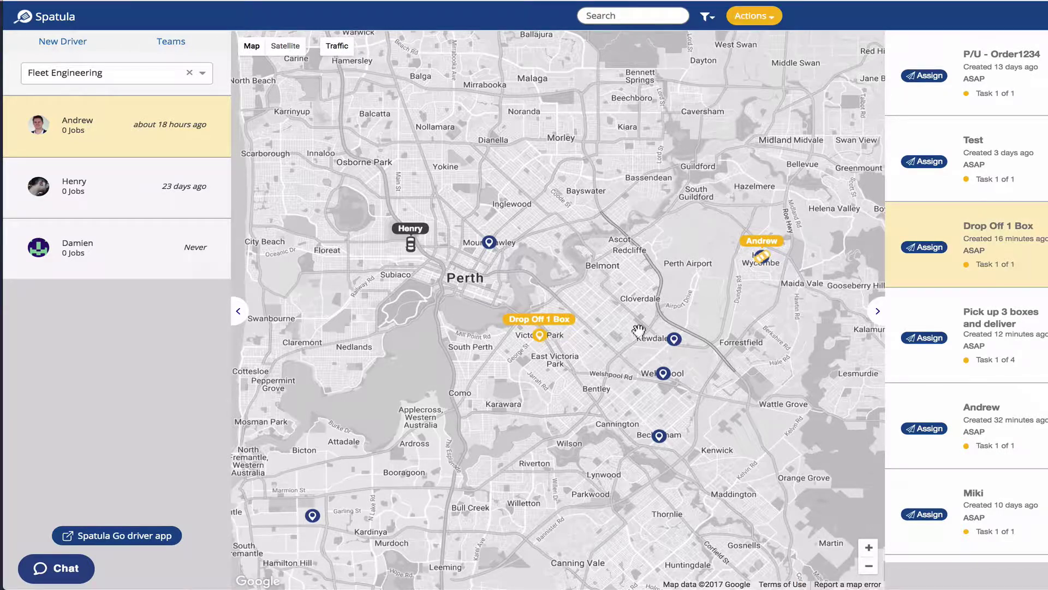
click(674, 338)
click(663, 373)
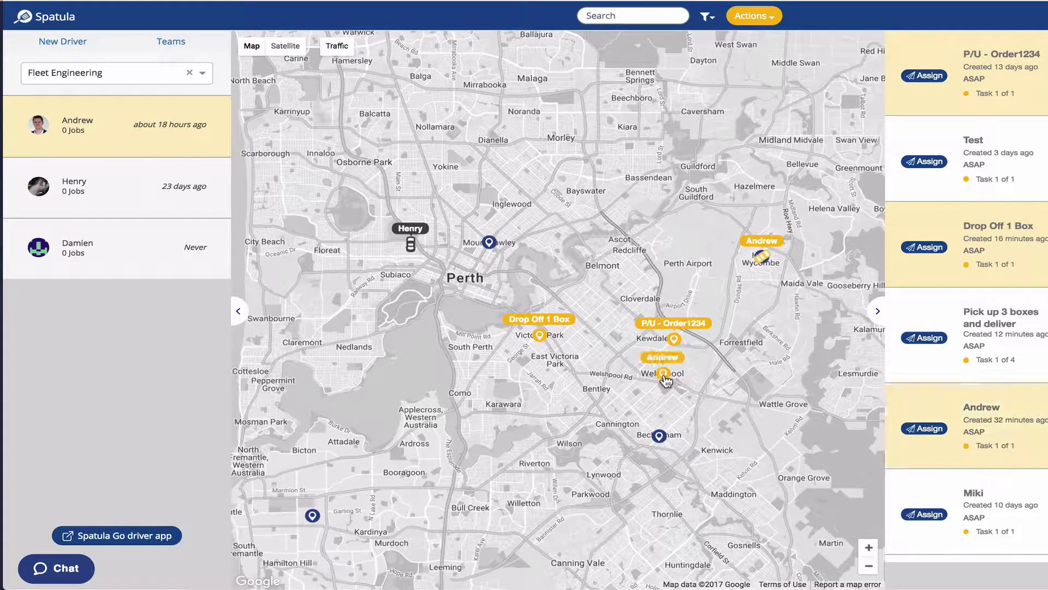
click(659, 435)
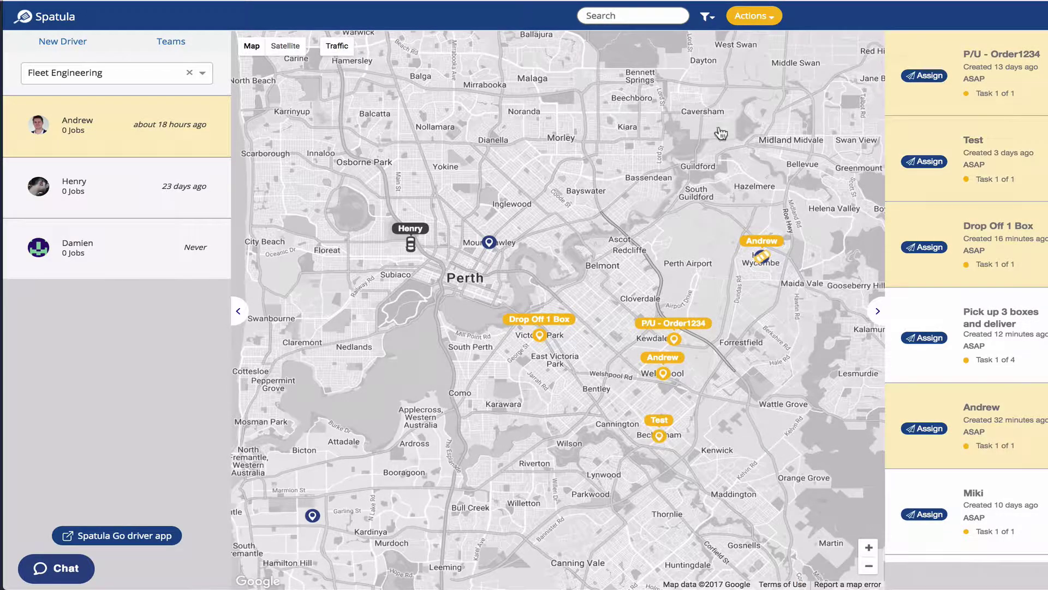
click(770, 21)
click(712, 42)
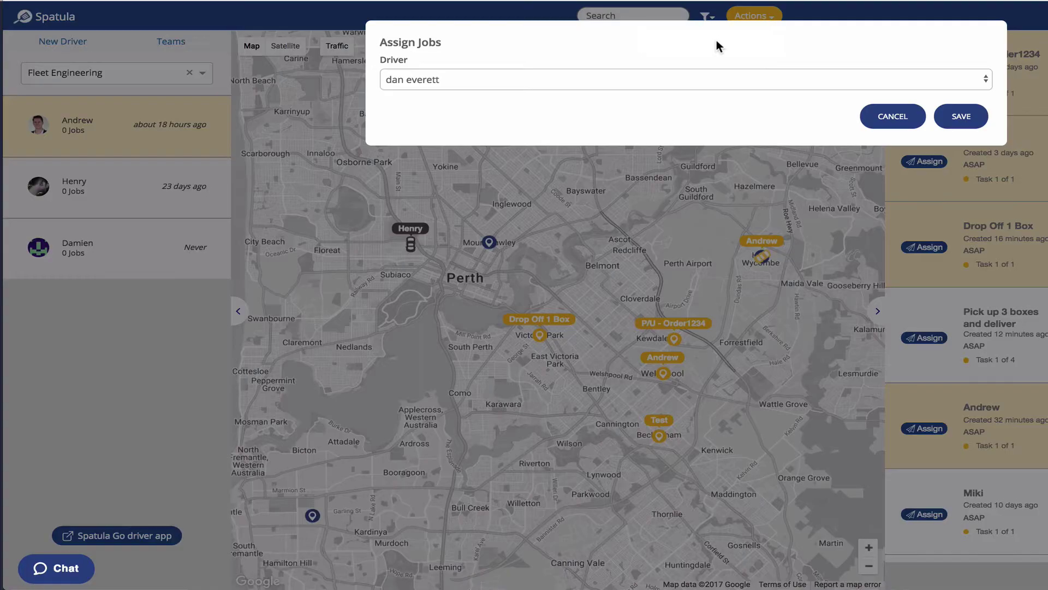
click(694, 78)
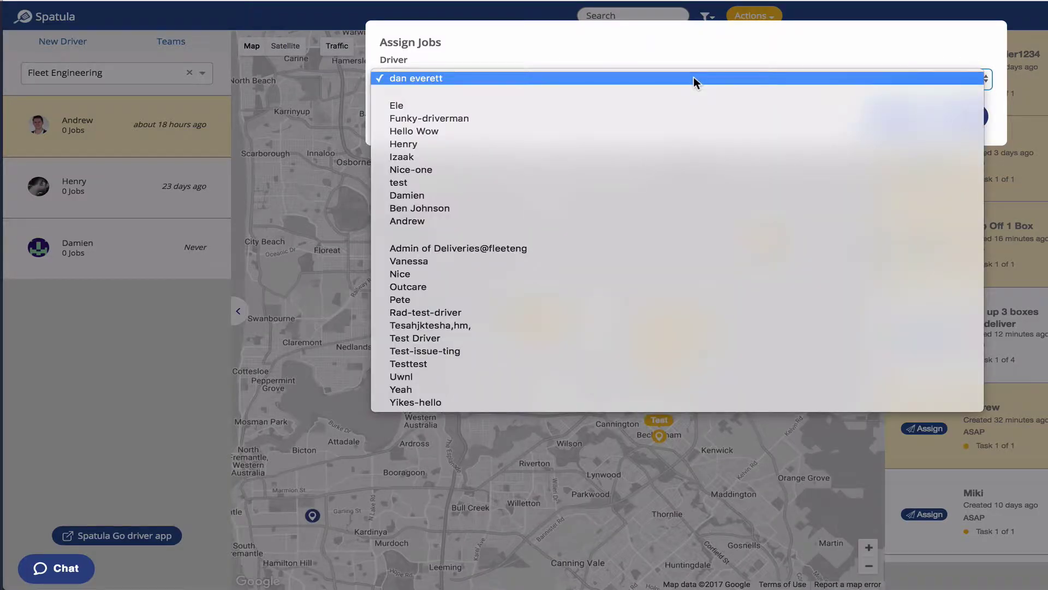
click(433, 221)
click(956, 116)
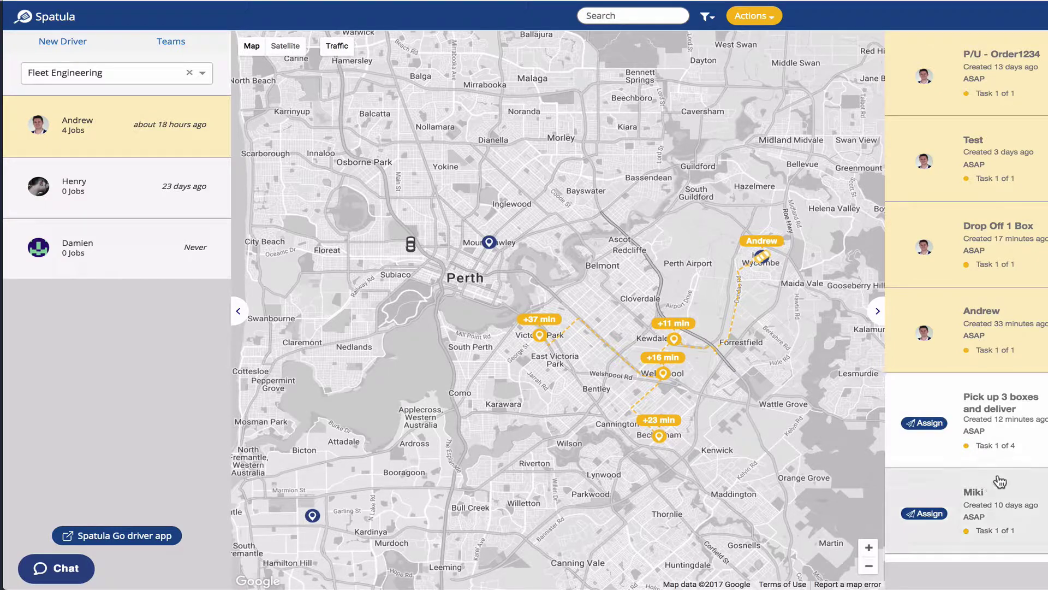
Step: Select the Del - Order 1234 delivery and view the Wycombe driver's route on the map
click(313, 515)
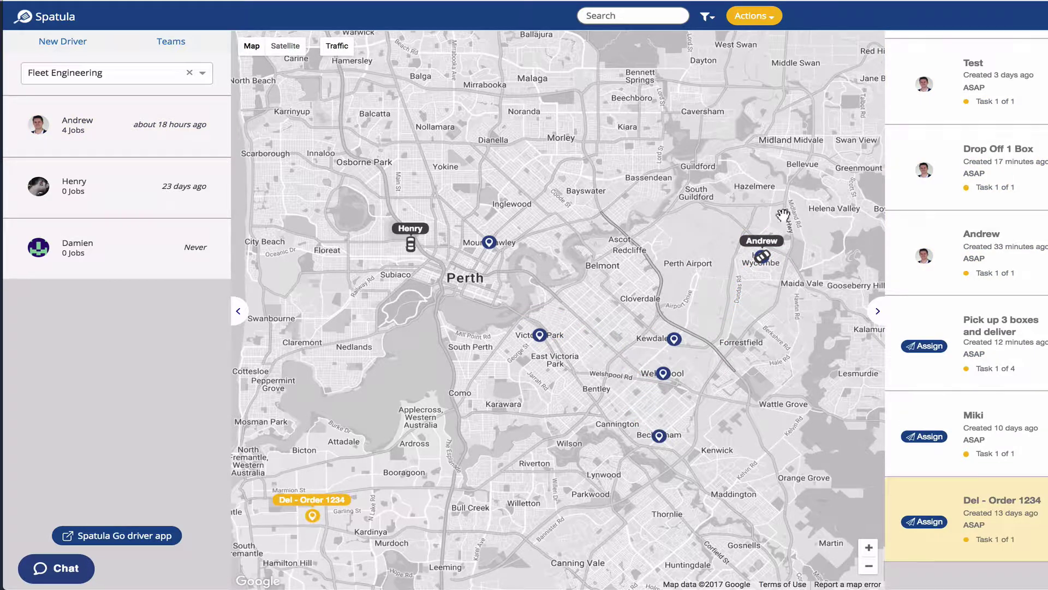
click(126, 117)
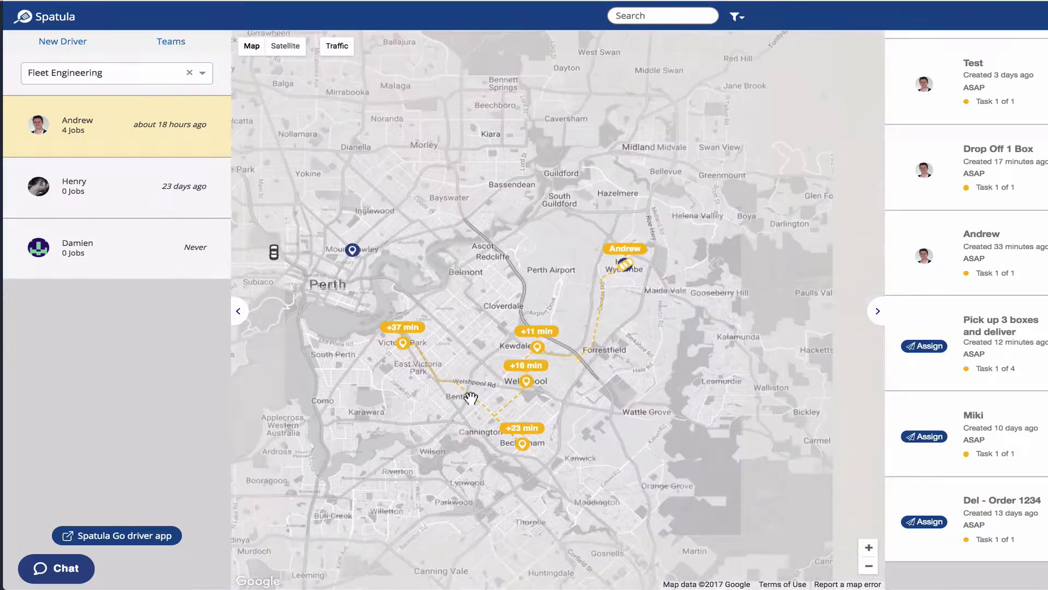
click(471, 397)
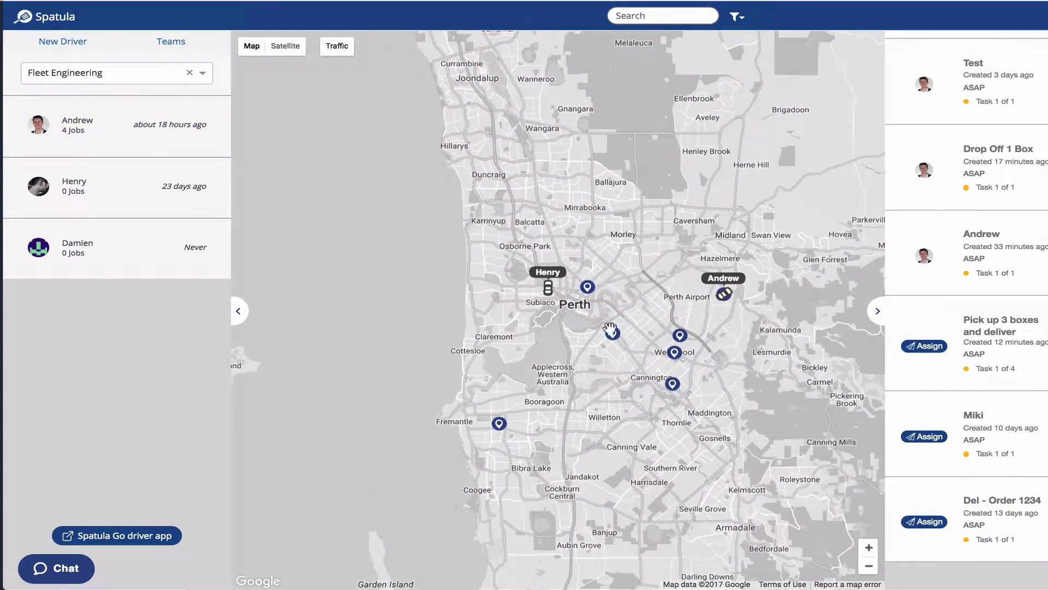
click(134, 128)
scroll(374, 300, down, 5)
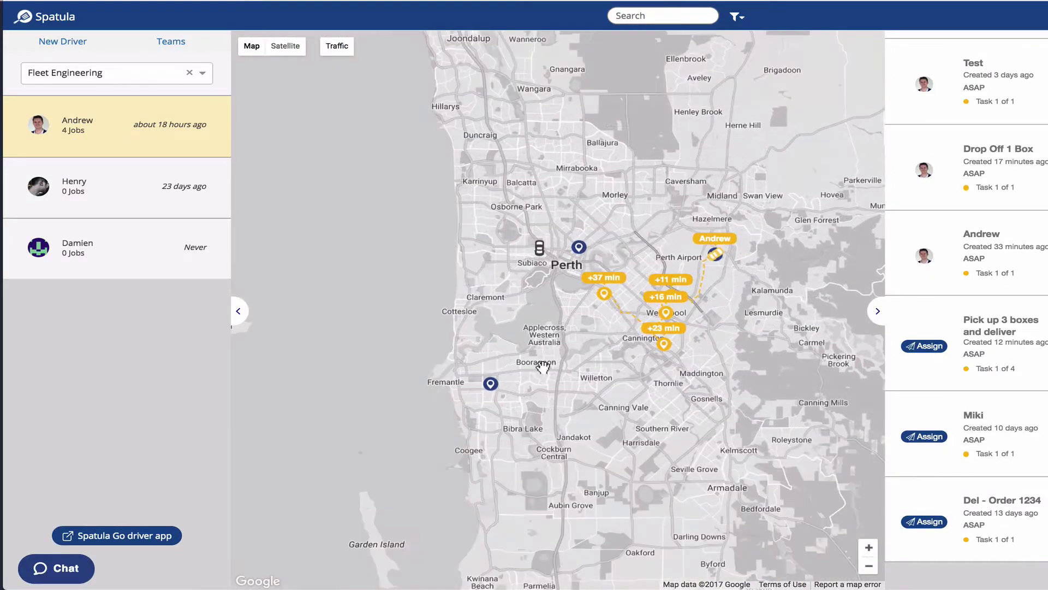
Step: Assign Del - Order 1234 to the same Wycombe driver and save
click(491, 384)
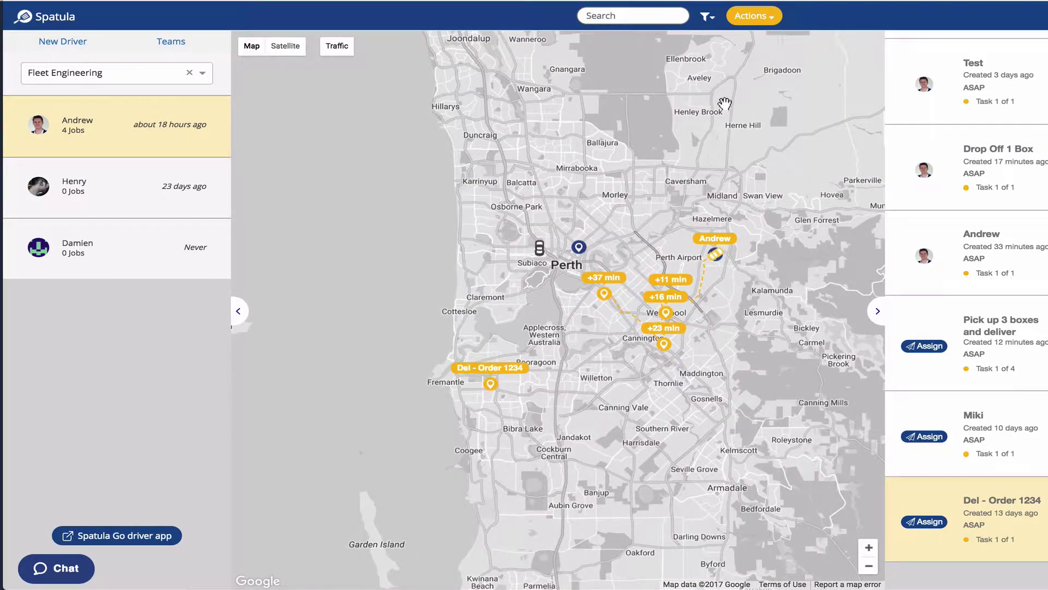
click(748, 20)
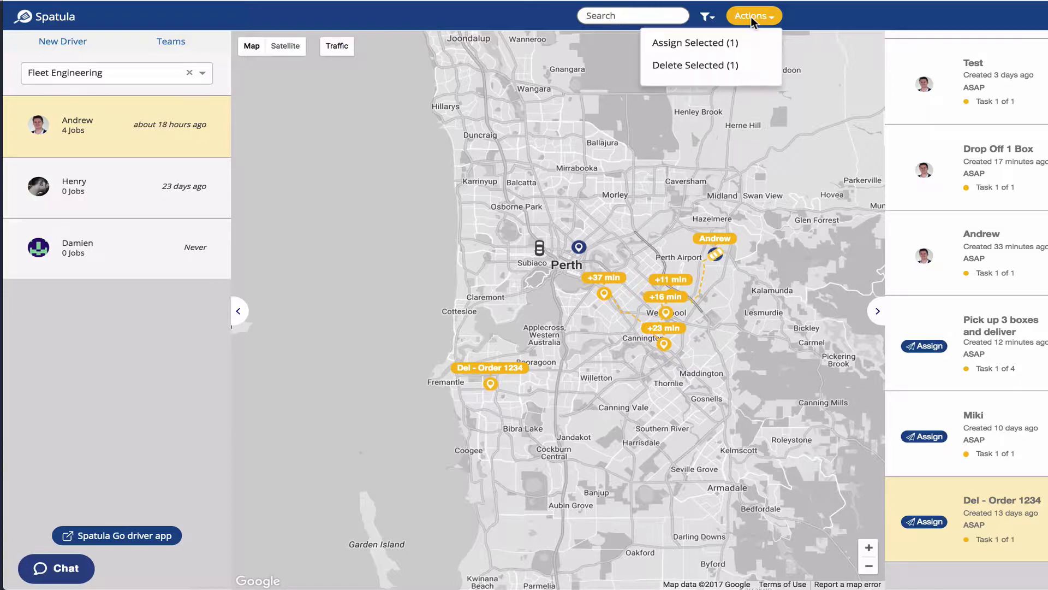
click(710, 43)
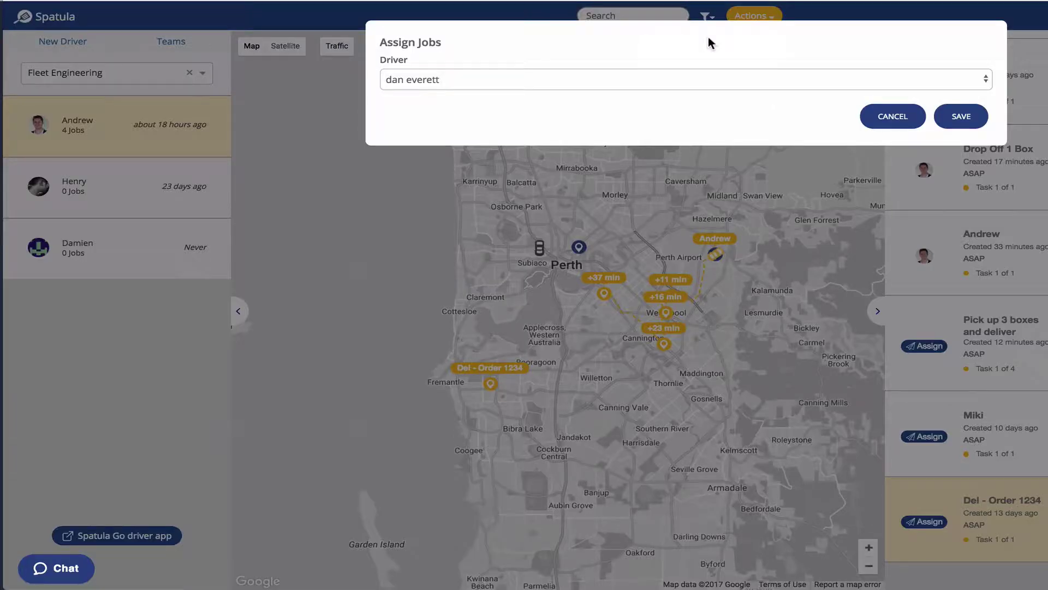
click(715, 81)
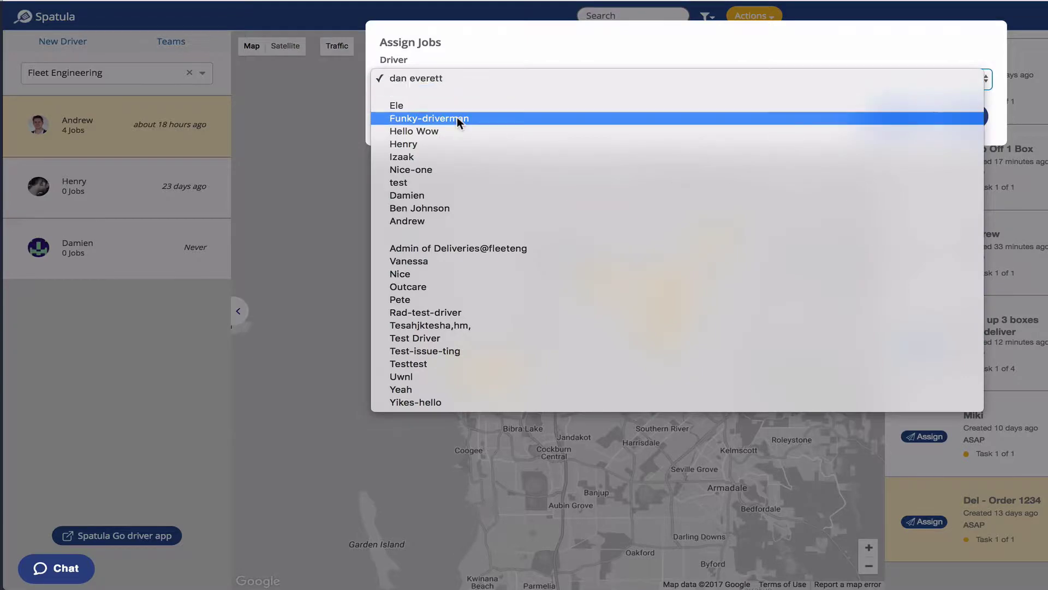
click(423, 221)
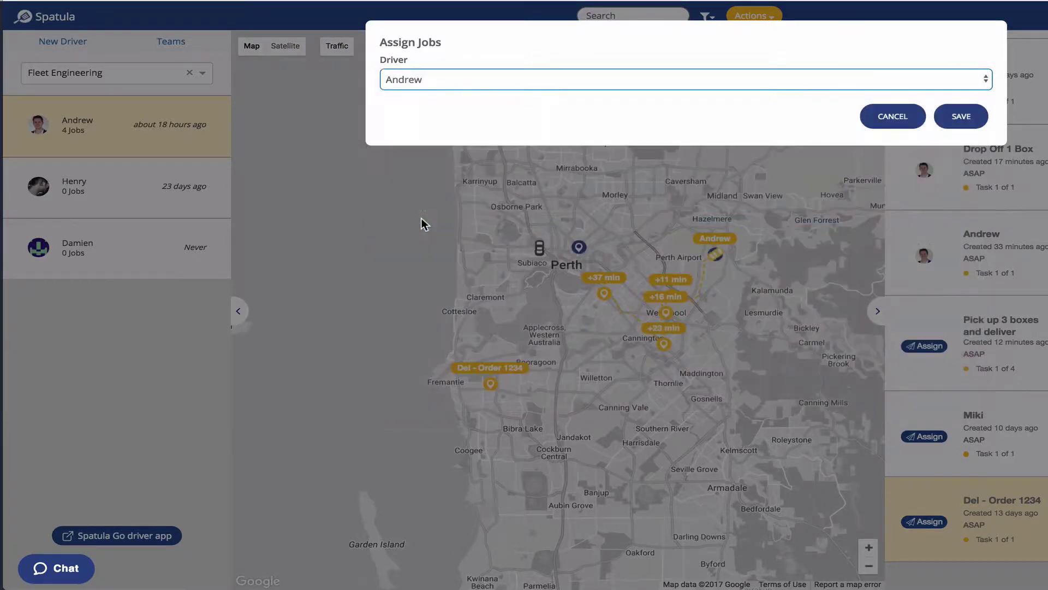
click(956, 119)
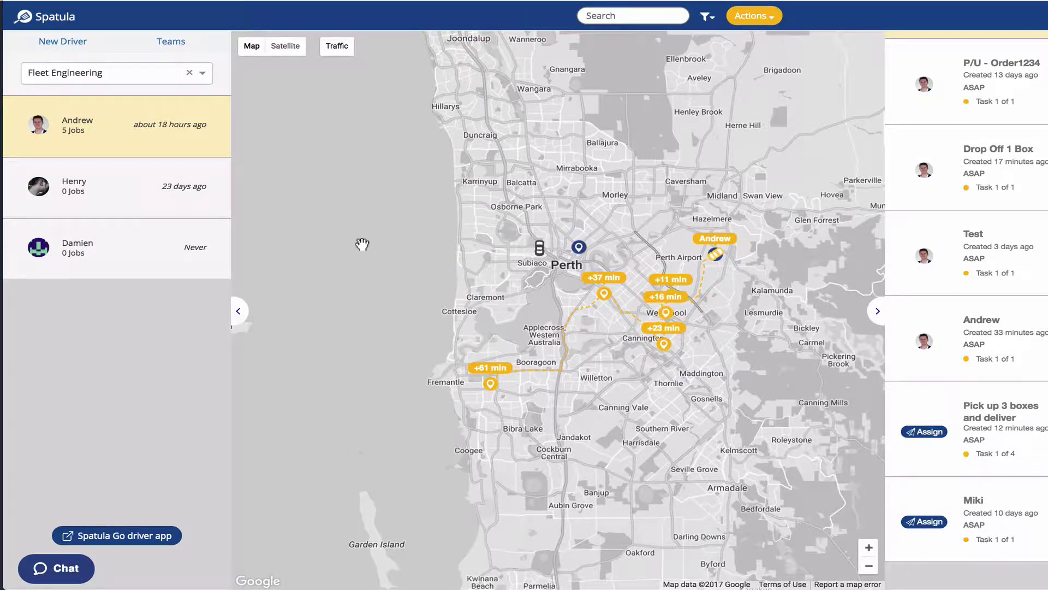
mouse_move(178, 141)
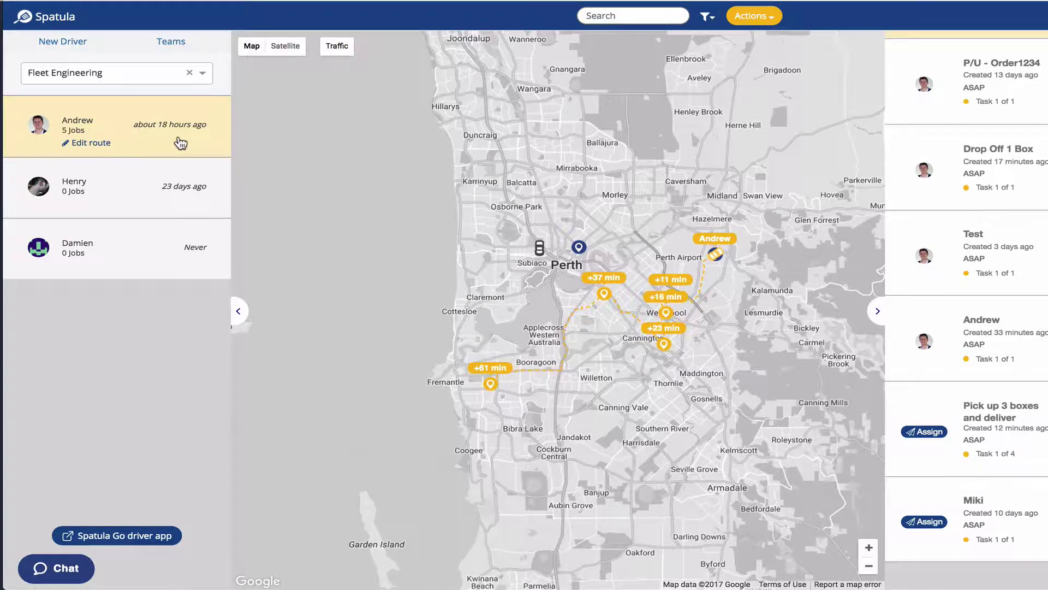
Step: Reorder Andrew's stops, moving Test below Drop Off 1 Box and Del - Order 1234 to second, then save
click(83, 142)
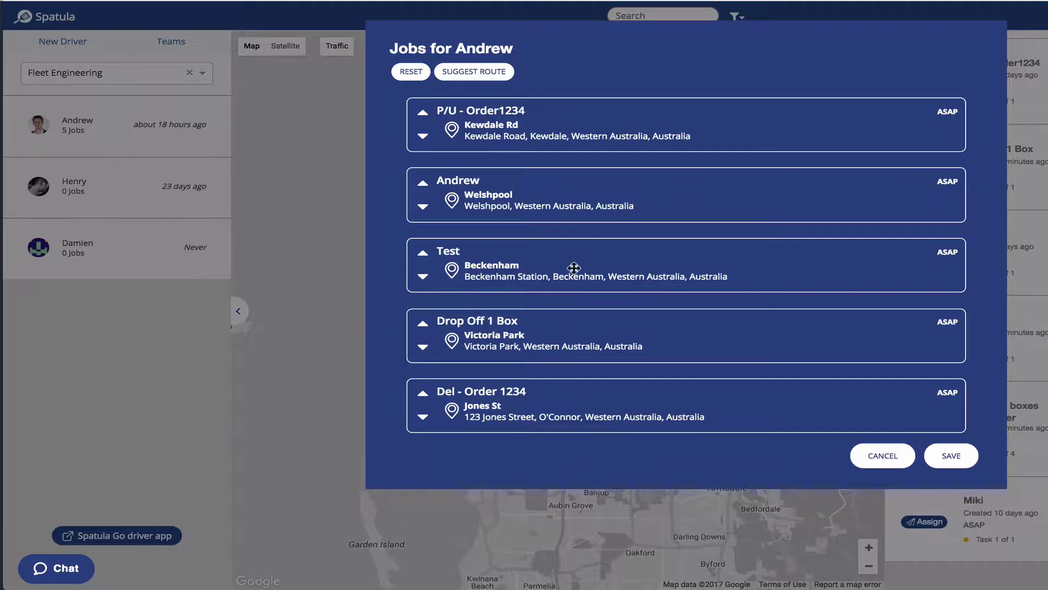
drag(615, 280, 702, 196)
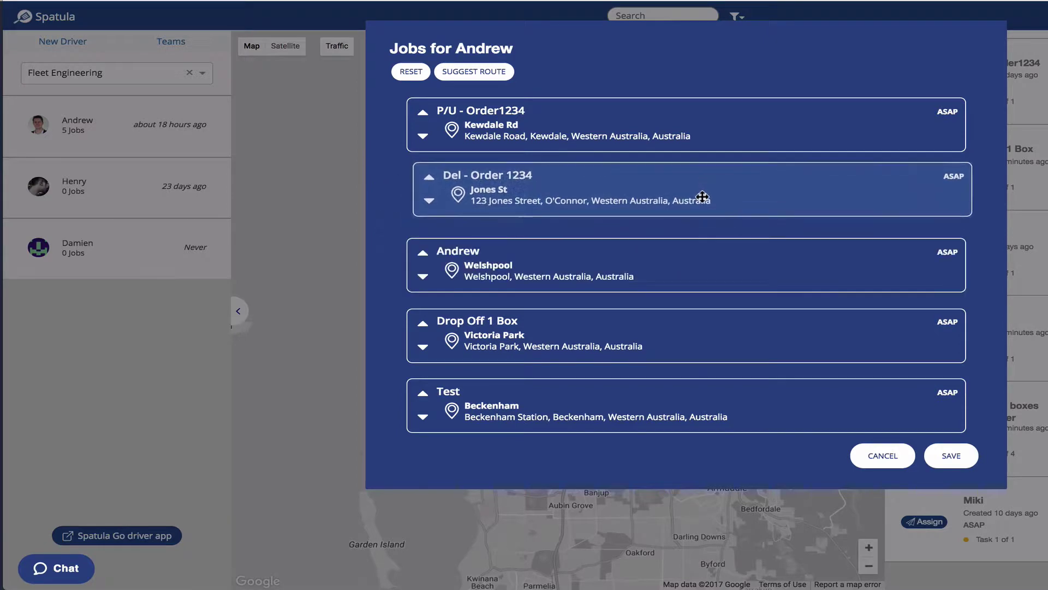
drag(706, 140, 746, 232)
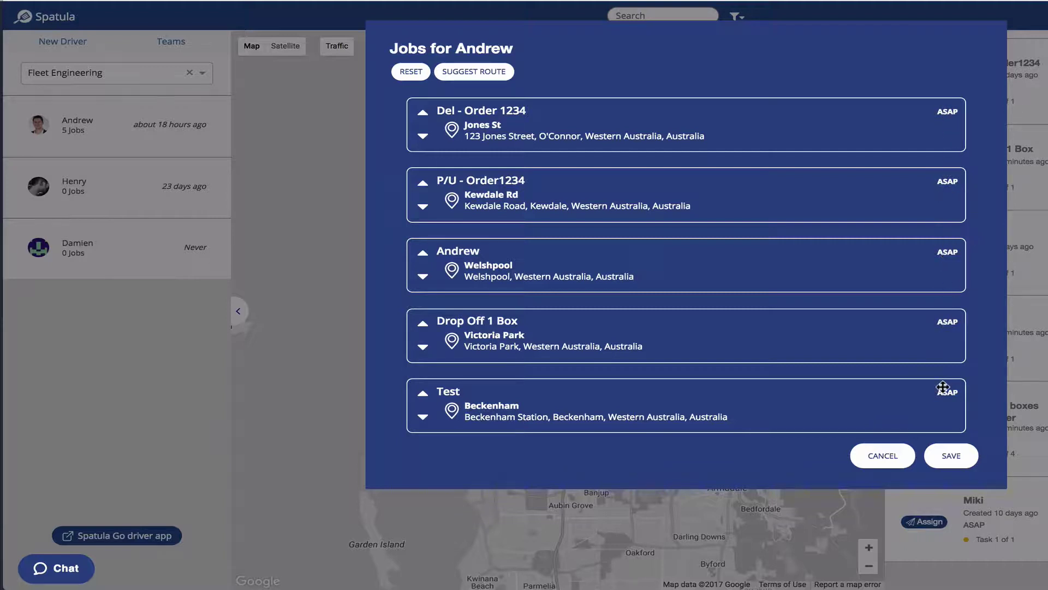
click(953, 456)
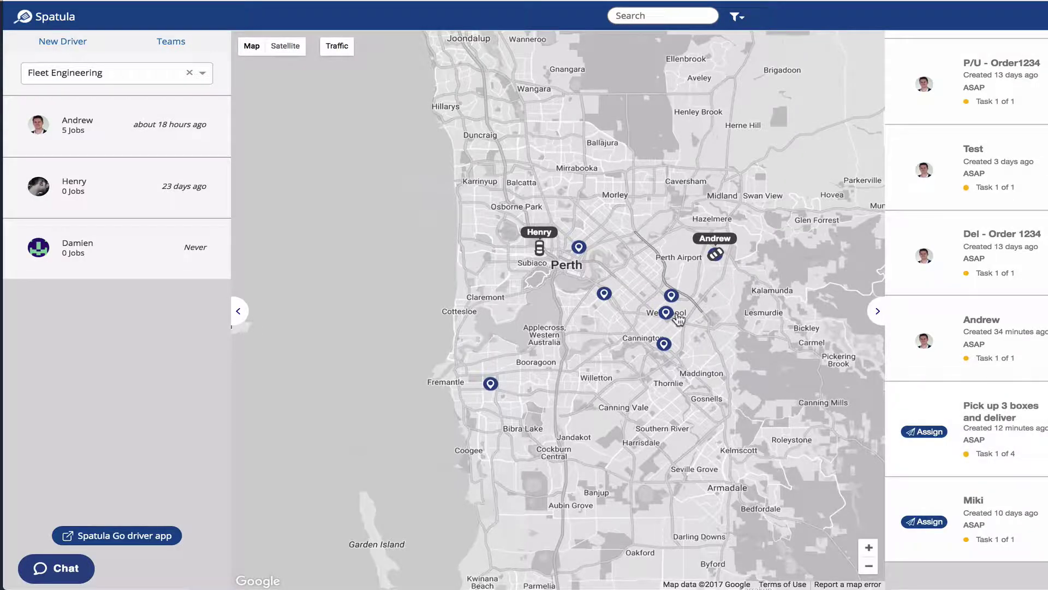
Step: Show Andrew's route with arrival times on the map, then open his jobs in the route editor
click(118, 124)
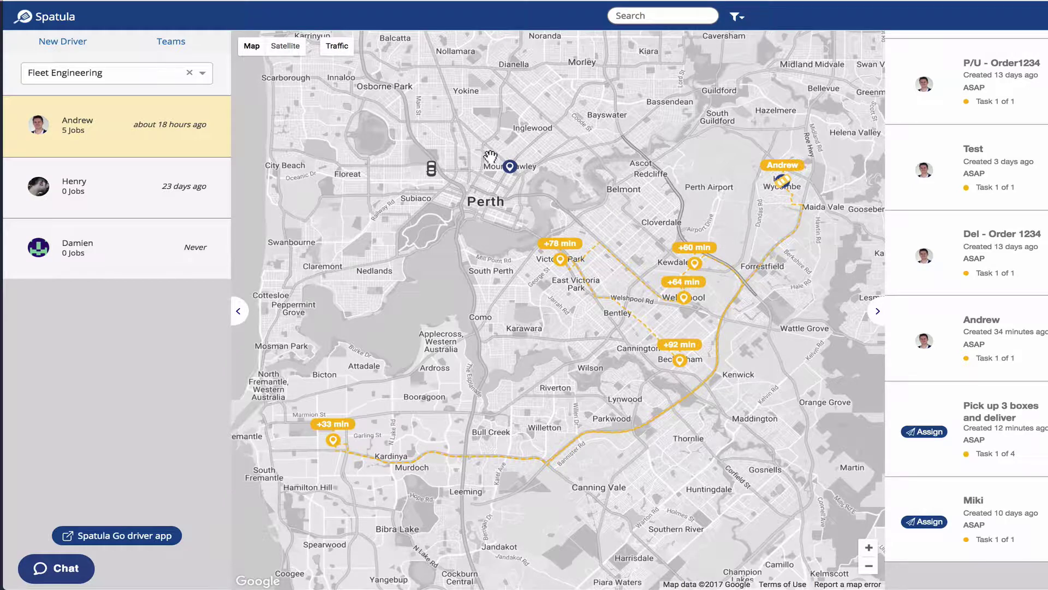
mouse_move(141, 127)
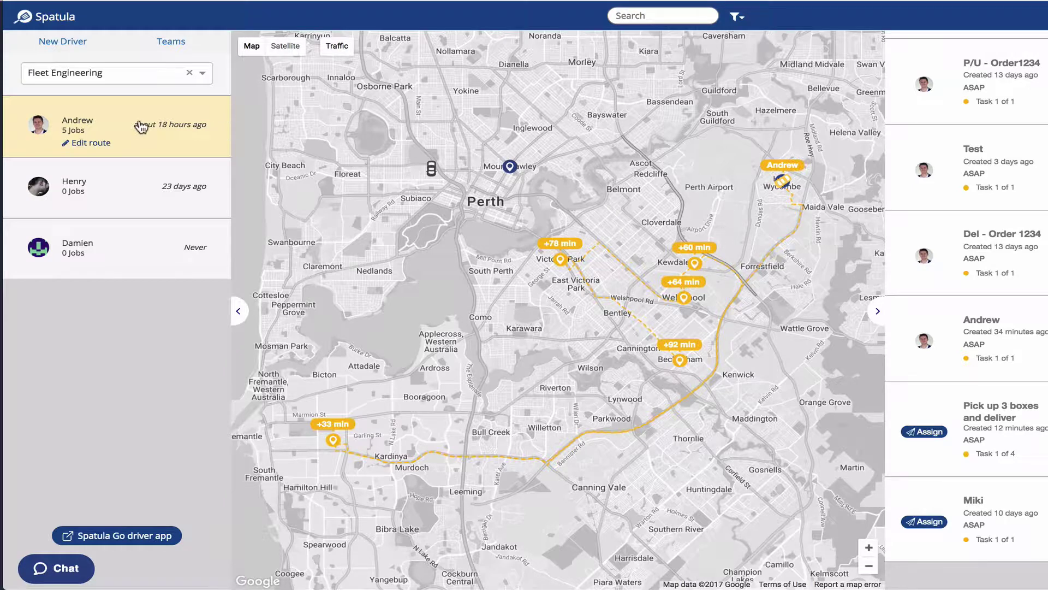
click(91, 142)
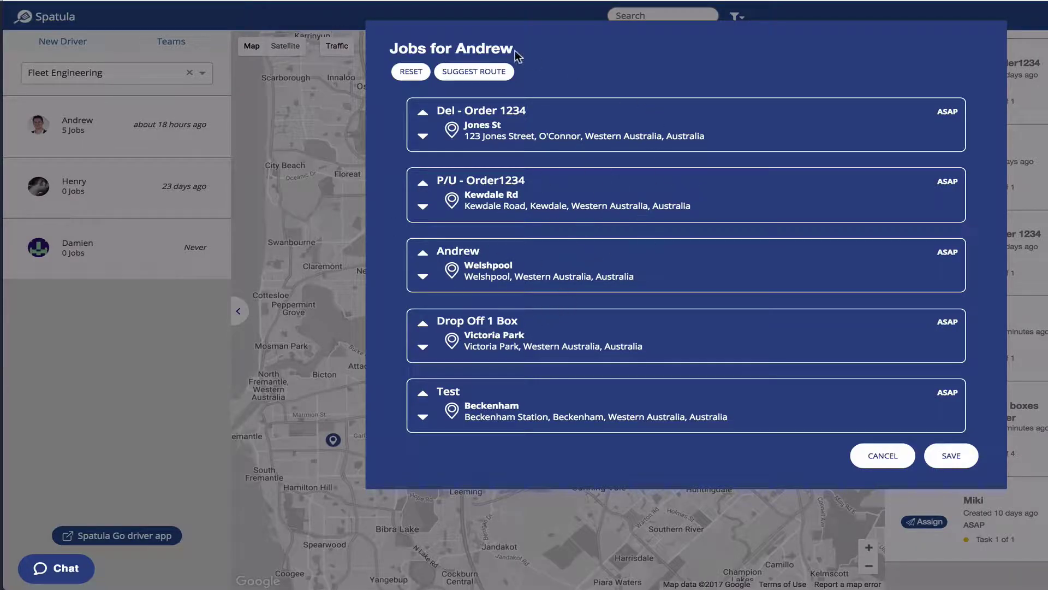
Step: Suggest a route from Kiandra Way, High Wycombe to City Beach, apply it and save
click(481, 71)
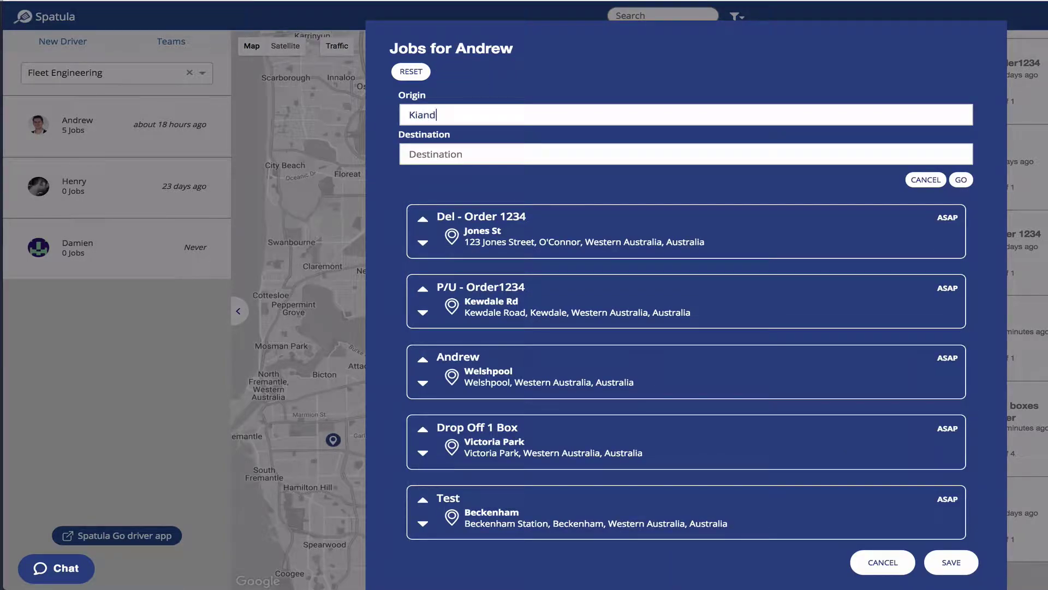
text(y)
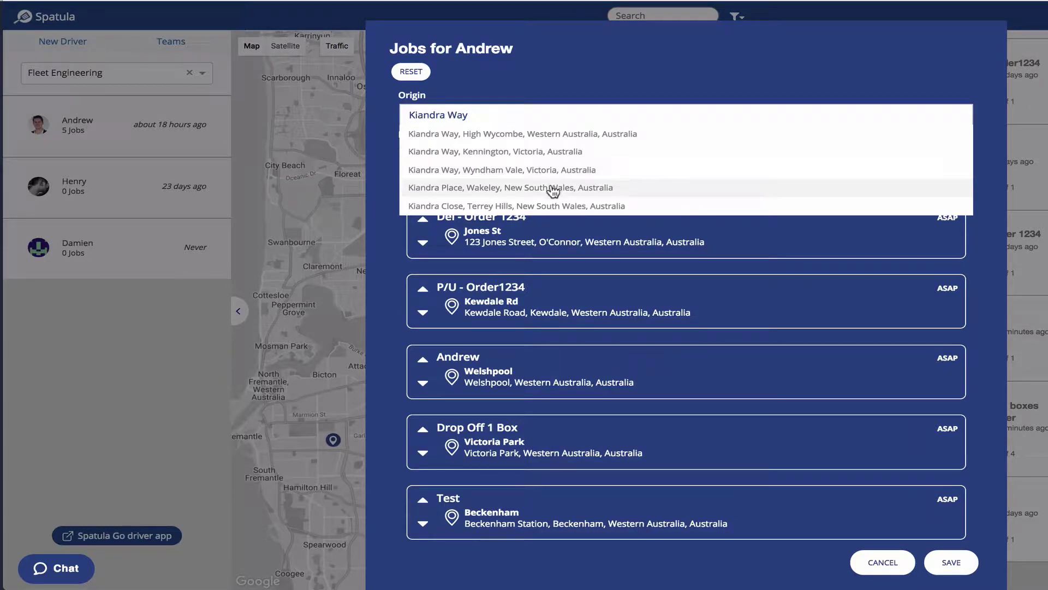
click(550, 136)
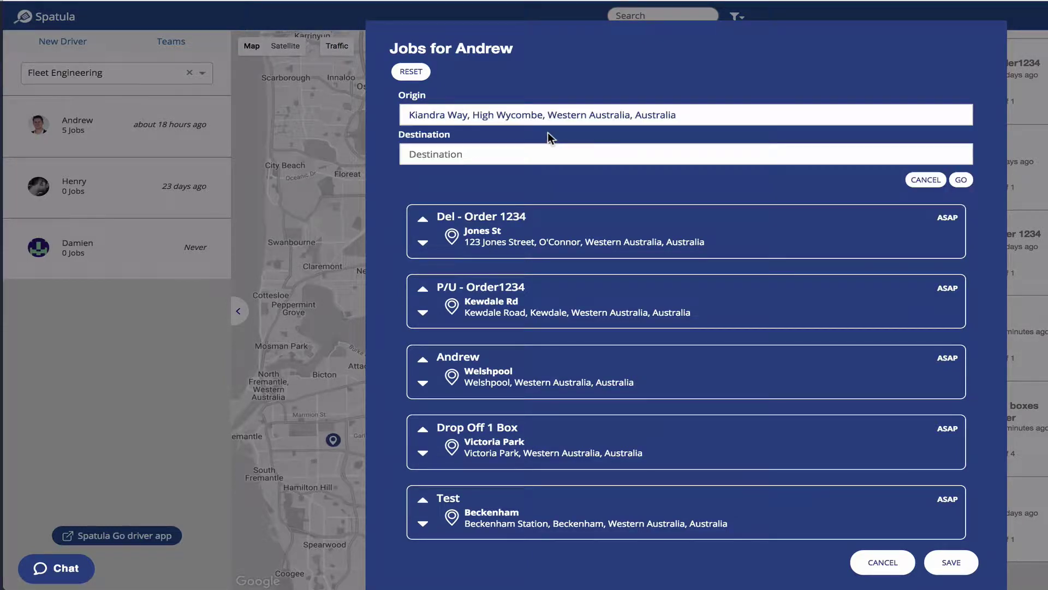
click(481, 159)
text(City bea)
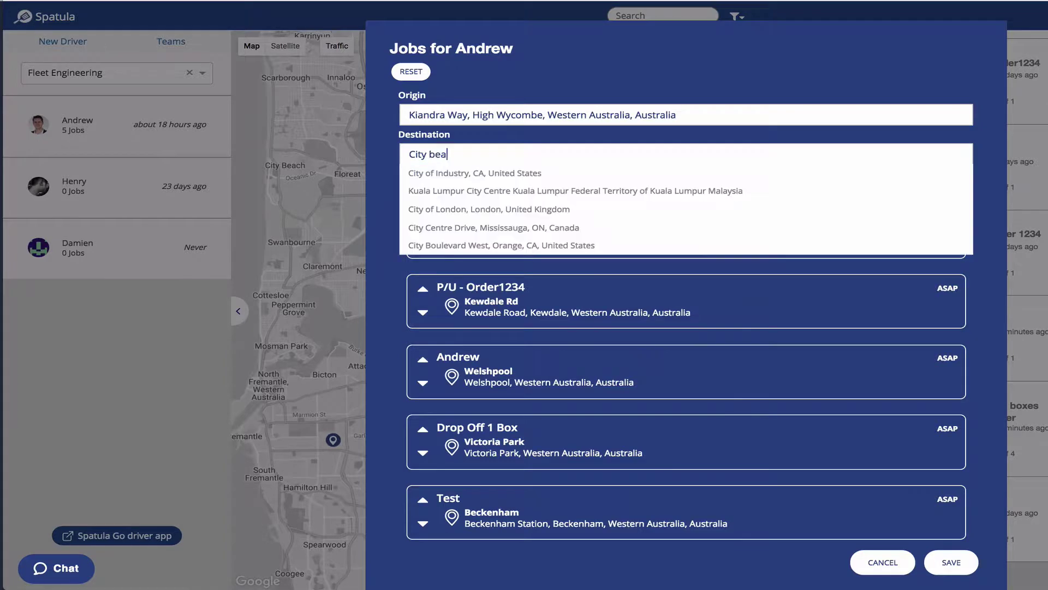
click(444, 173)
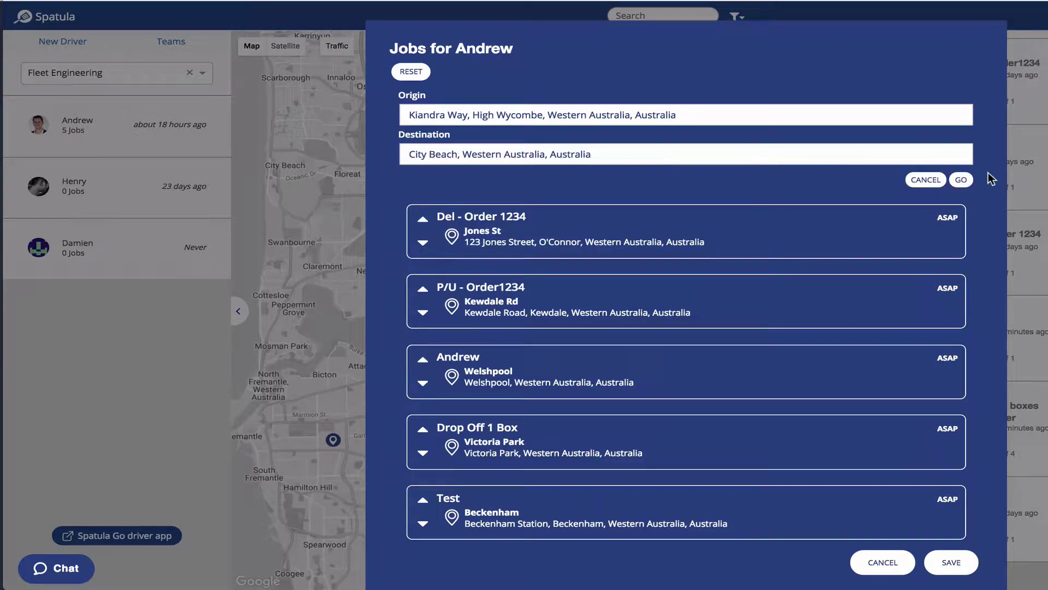
click(963, 181)
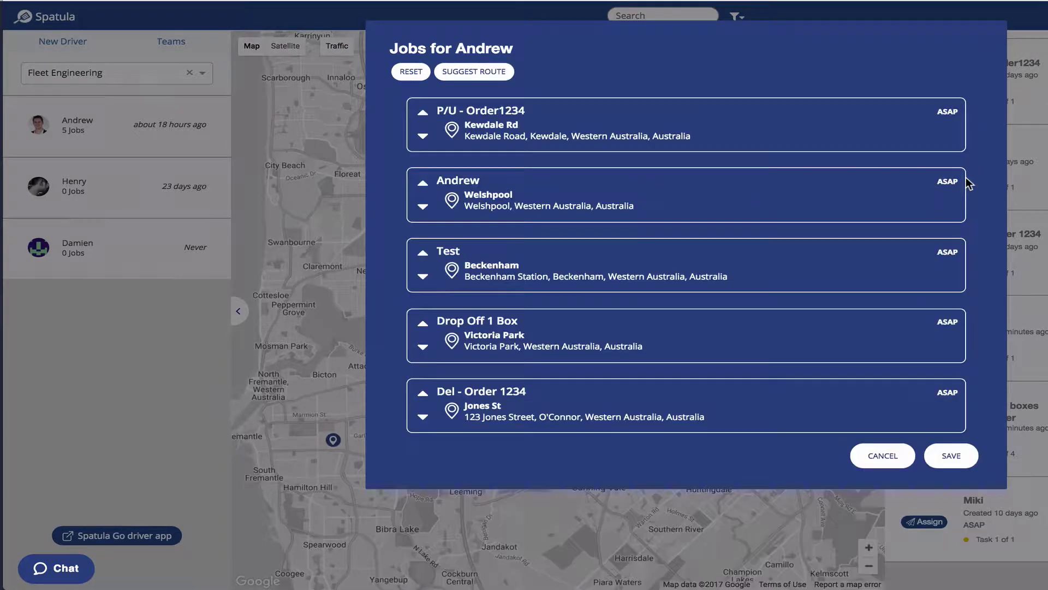
click(952, 456)
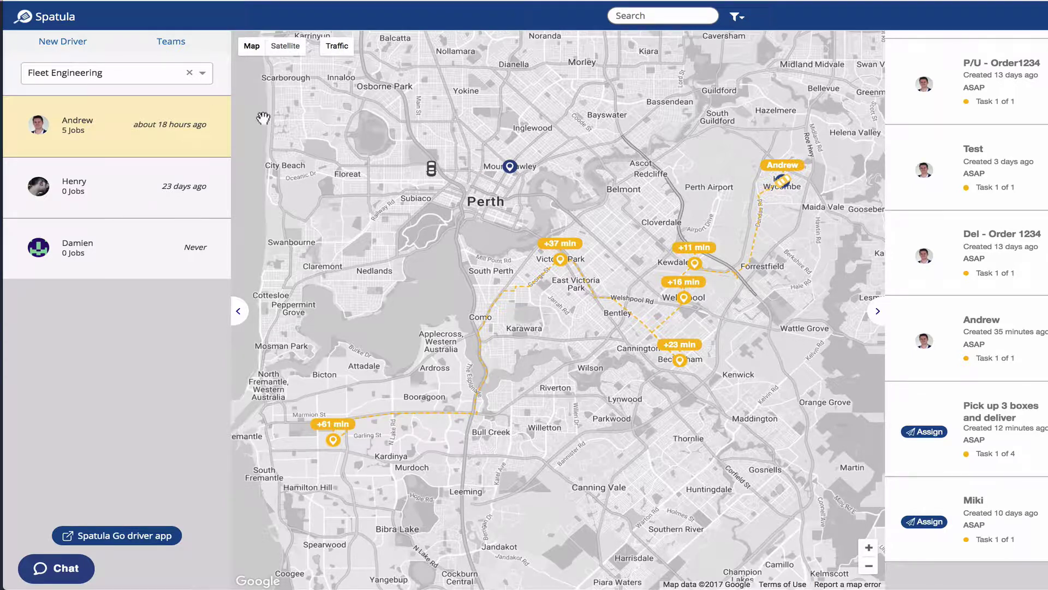
Step: Inspect the updated arrival-time labels along Andrew's route on the Perth map
mouse_move(79, 127)
Step: Hide Andrew's route and view the 'Pick up 3 boxes and deliver' job's details and stops
click(764, 362)
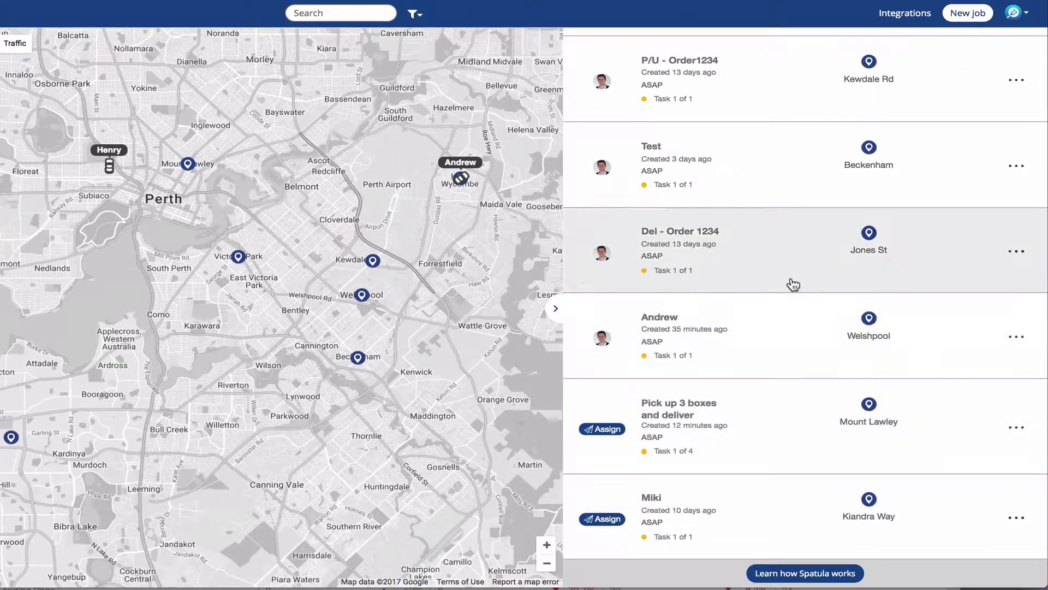
scroll(770, 178, up, 2)
scroll(770, 178, down, 2)
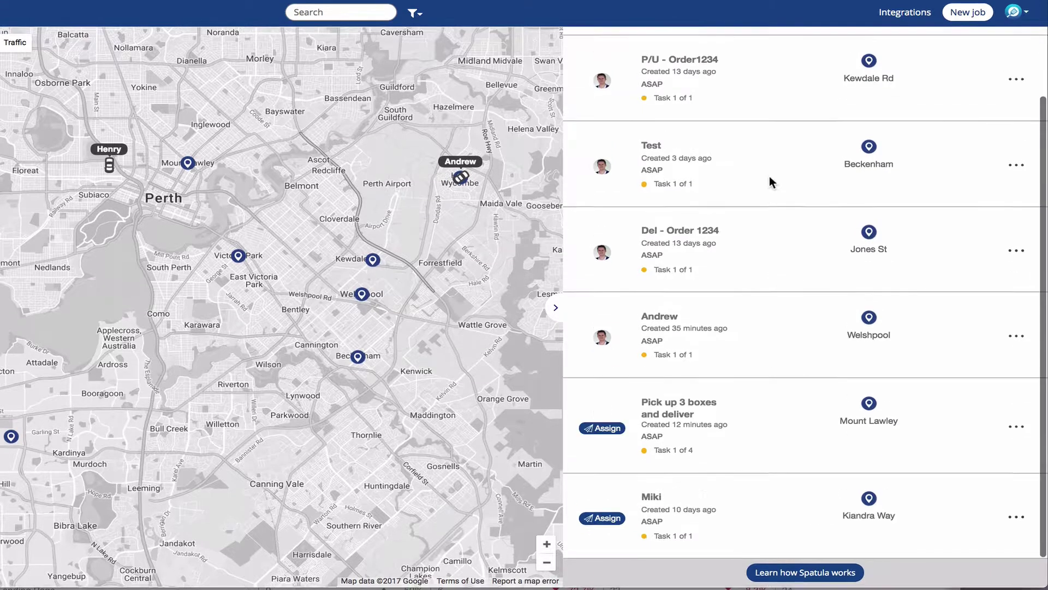
click(763, 427)
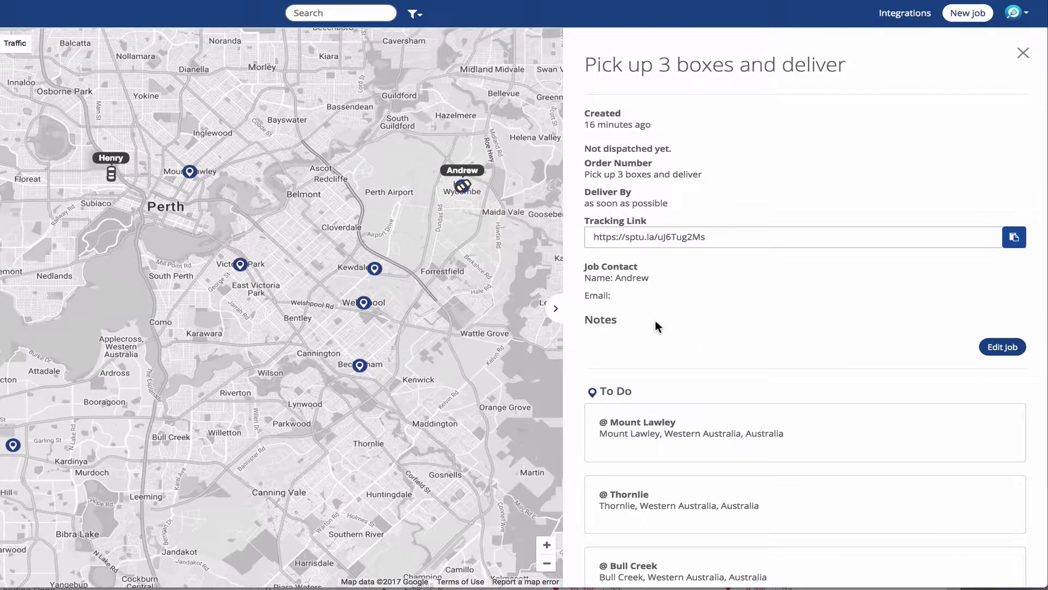
scroll(655, 320, down, 5)
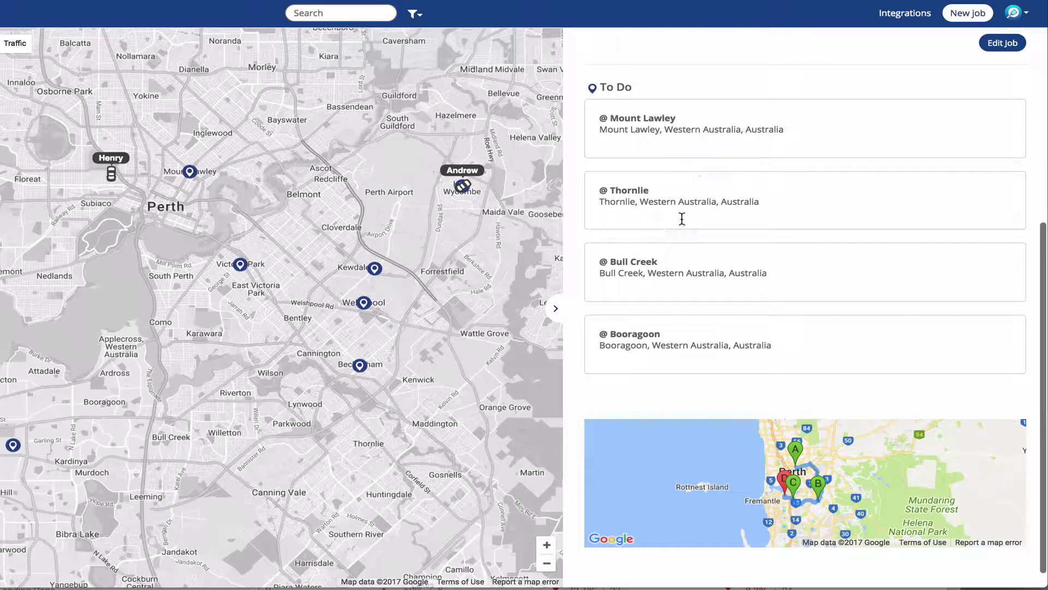
scroll(658, 344, up, 5)
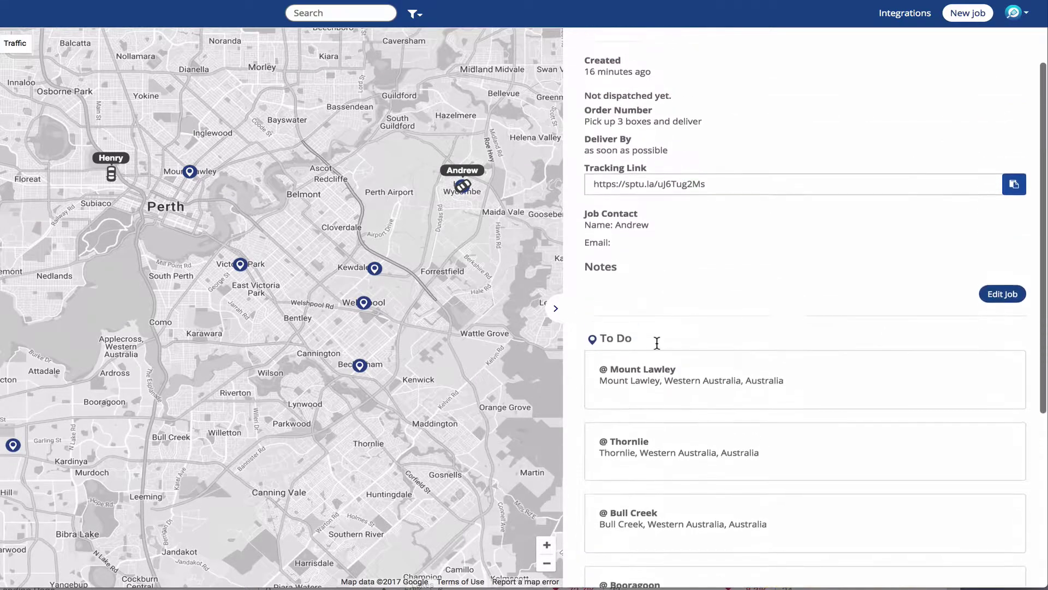
scroll(656, 348, up, 1)
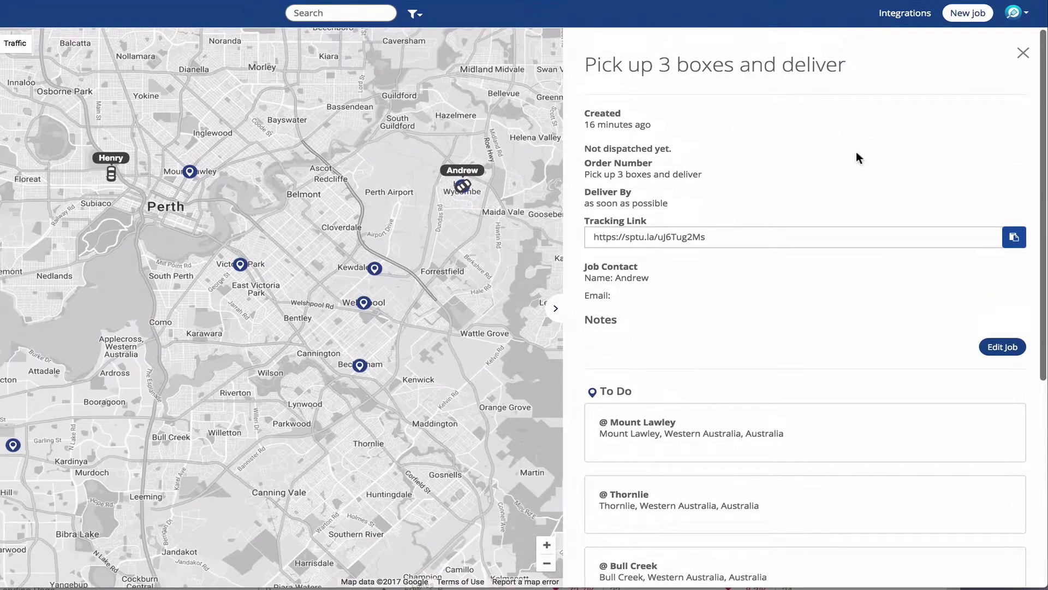
Step: Open the job's edit form, add then remove an extra stop, and focus the tracking-link phone field
click(986, 342)
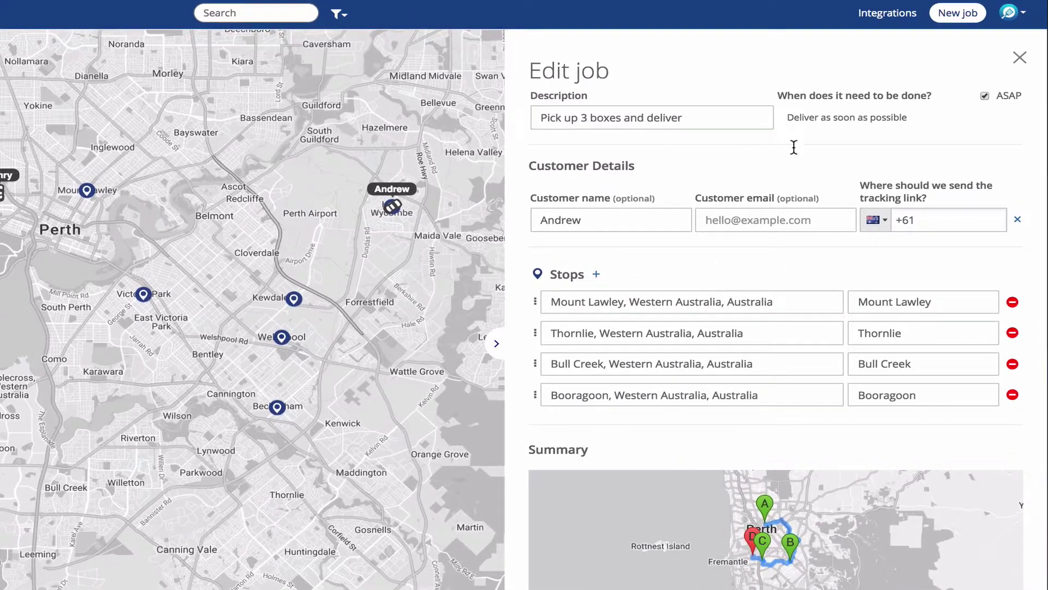
click(597, 275)
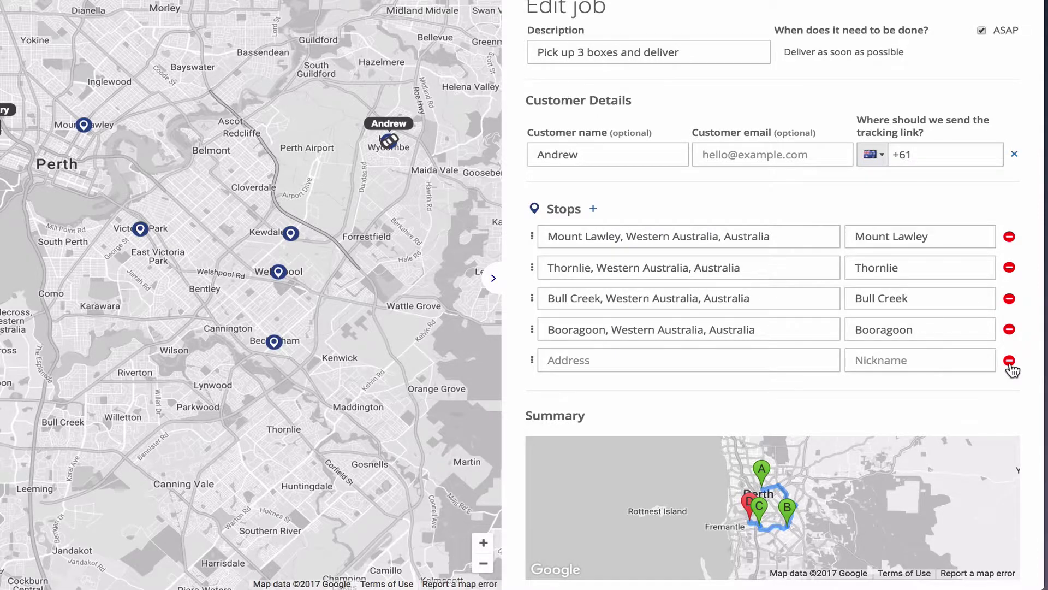
click(1010, 361)
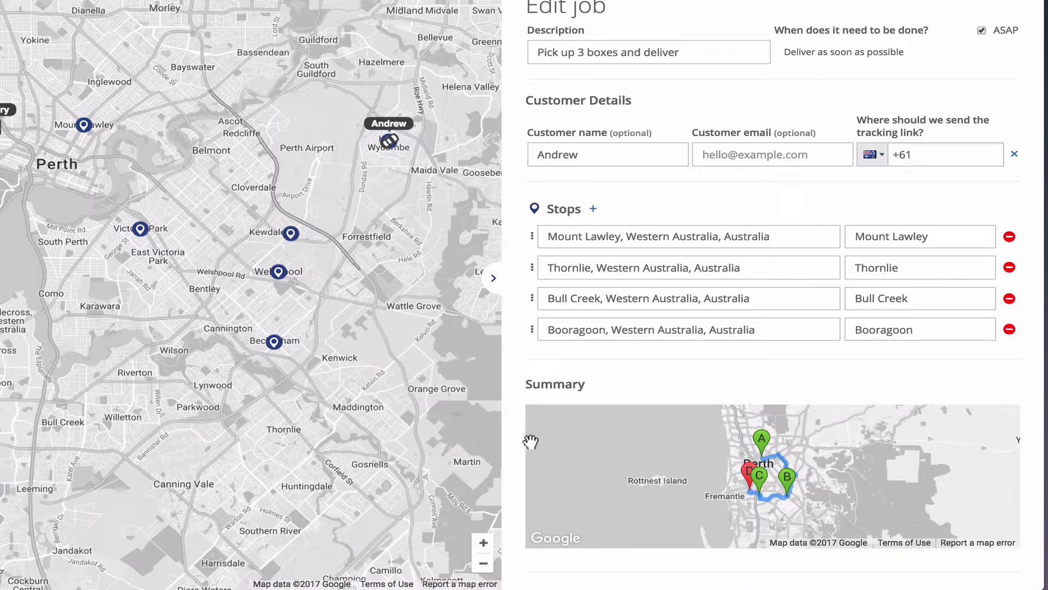
scroll(506, 450, down, 2)
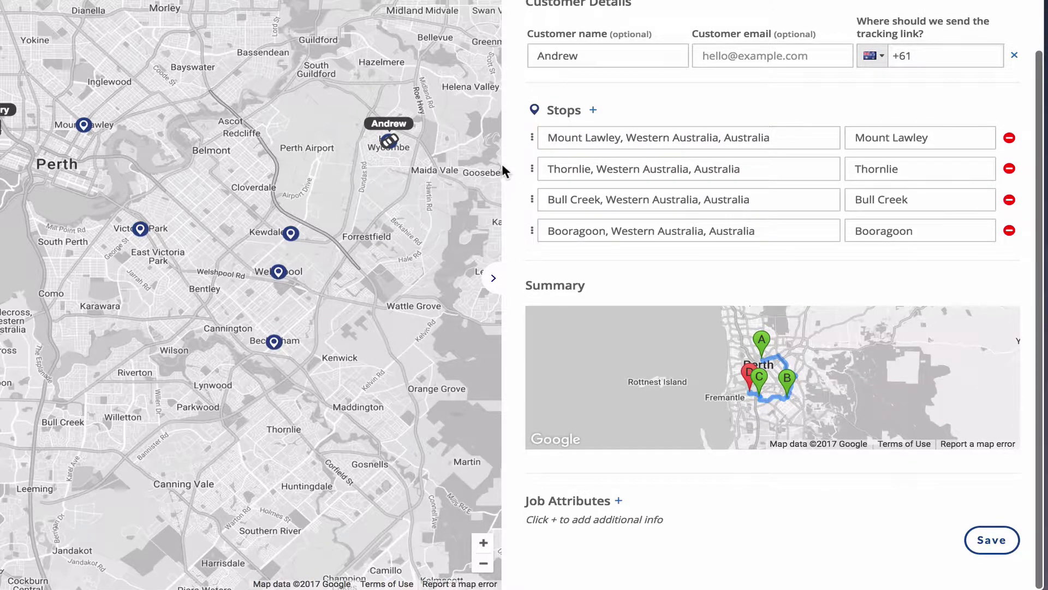
scroll(505, 171, up, 2)
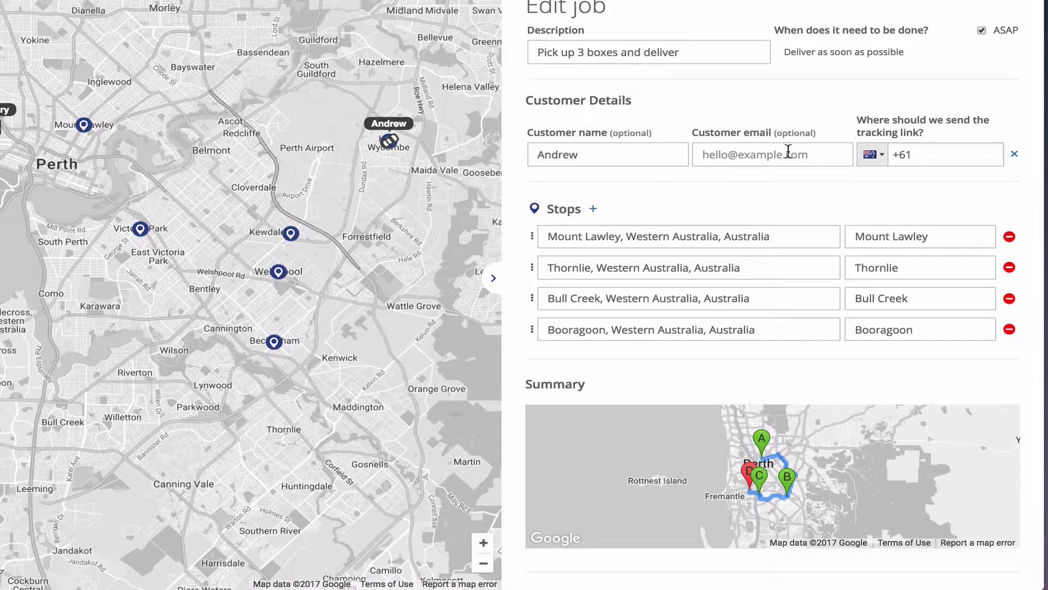
click(933, 149)
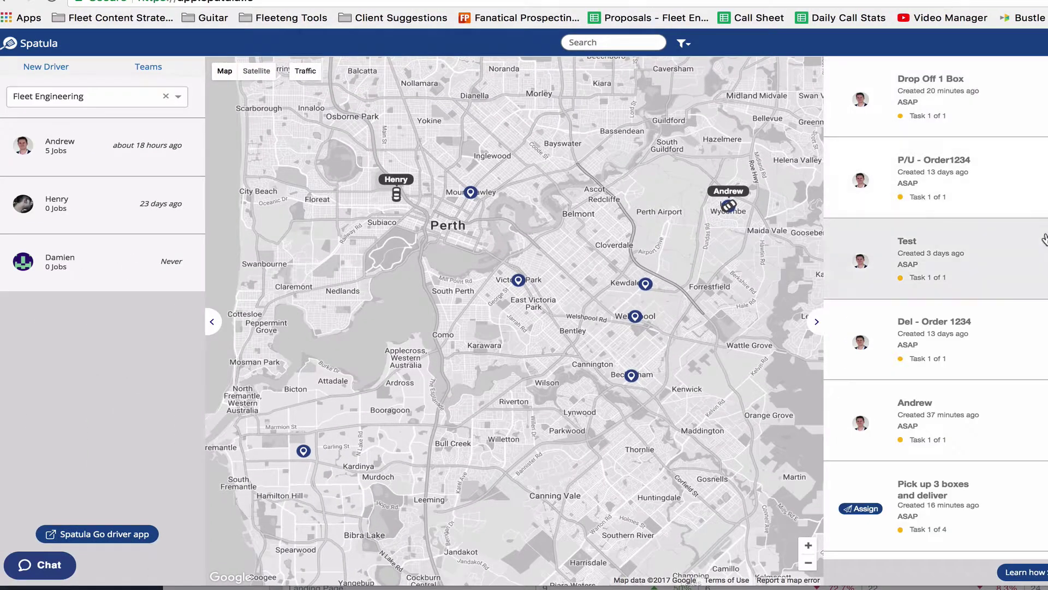
Step: Drag 'Pick up 3 boxes and deliver' onto Andrew's row and open his six jobs for editing
drag(1004, 510, 73, 145)
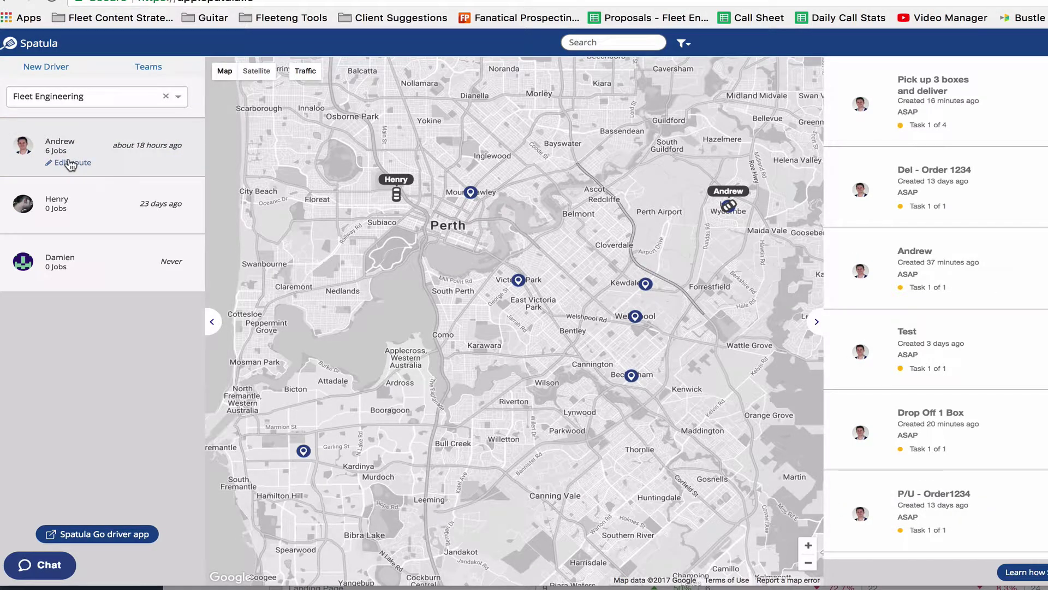
click(71, 163)
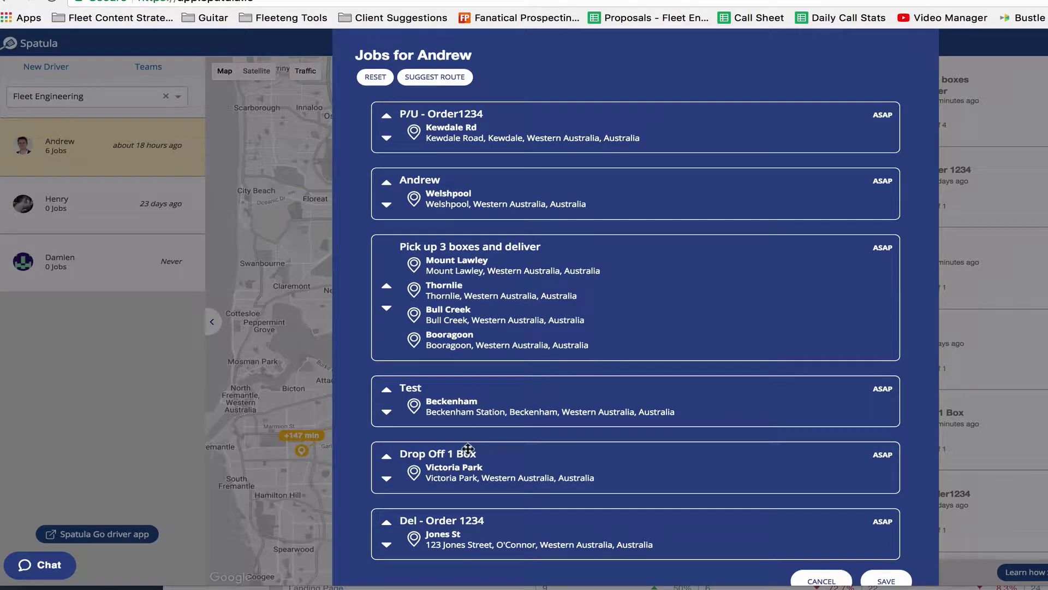
Step: Save the Wycombe driver's job list so his six-job Perth route is drawn, with stops running +11 to +147 min
click(104, 146)
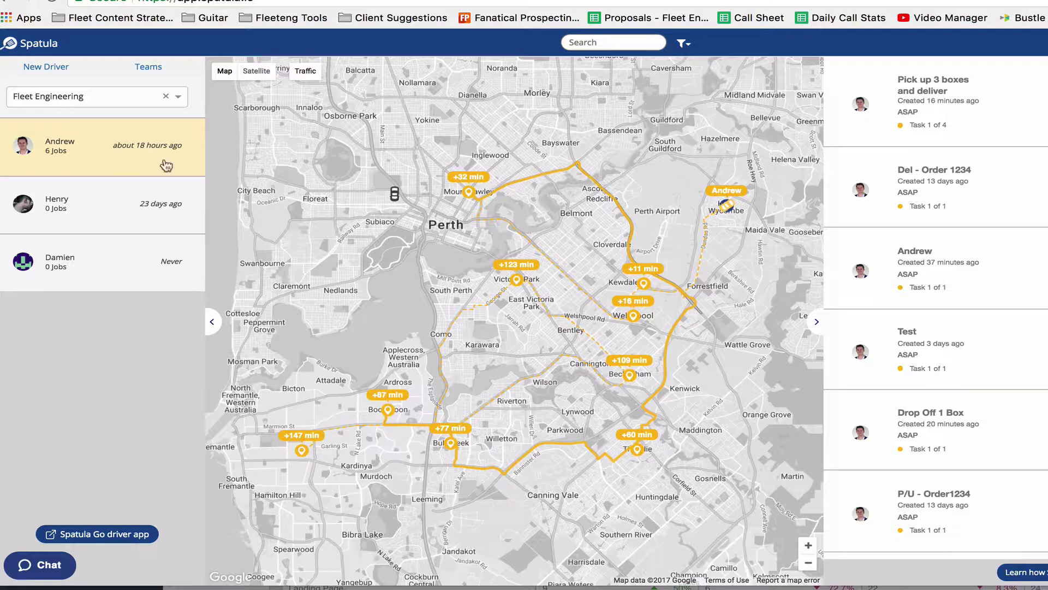
mouse_move(91, 145)
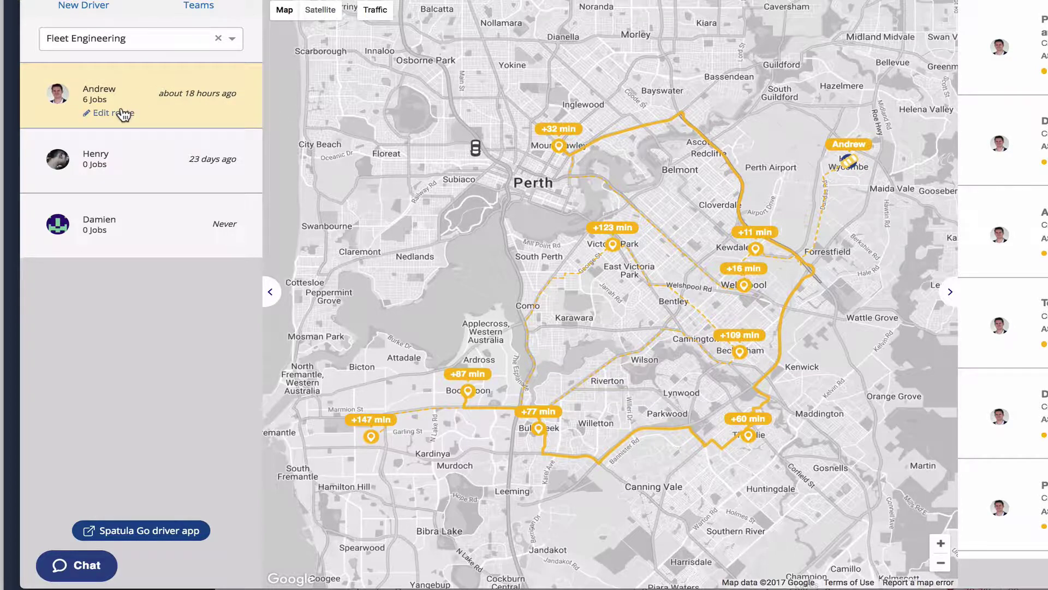
Step: Reopen the Wycombe driver's six-job route editor and drag one job card, leaving the Kewdale-first order unchanged
click(123, 113)
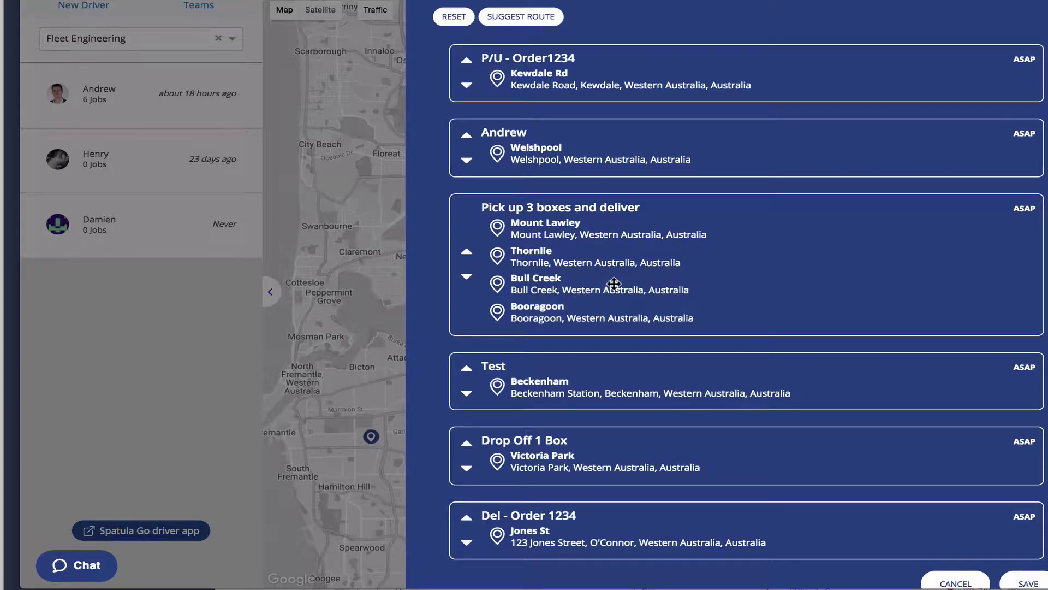
drag(613, 159, 662, 162)
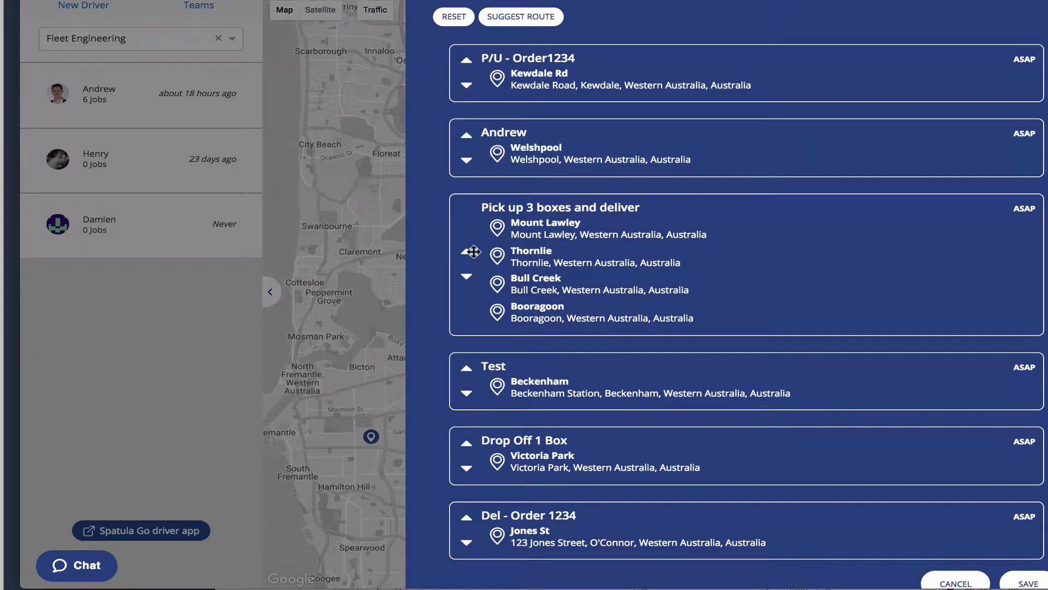